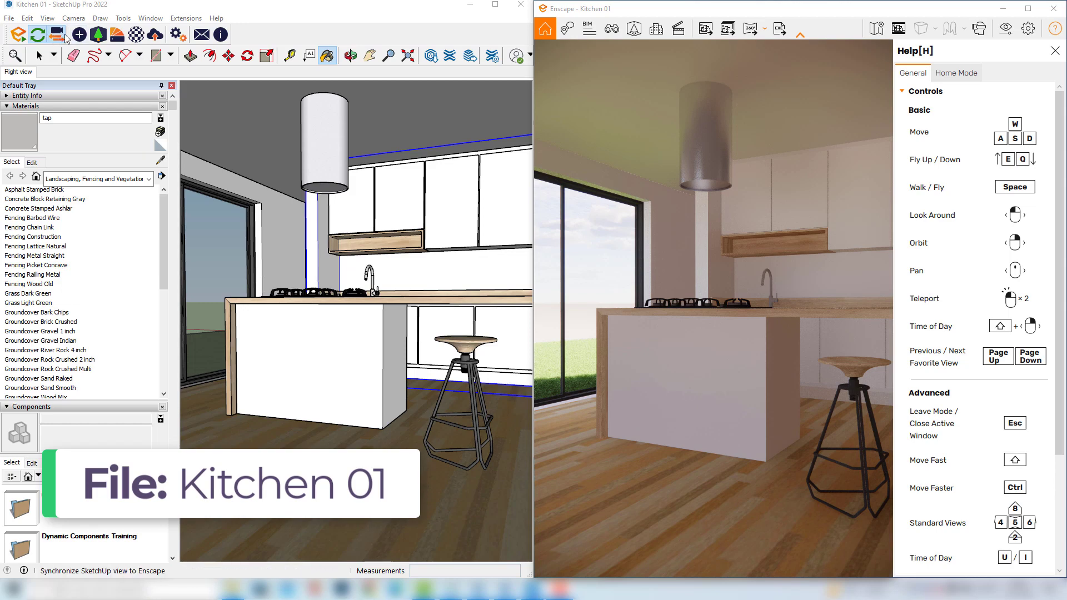
# Turn on Enscape's Synchronize Views so the render tracks the Kitchen 01 SketchUp camera.
pyautogui.click(58, 33)
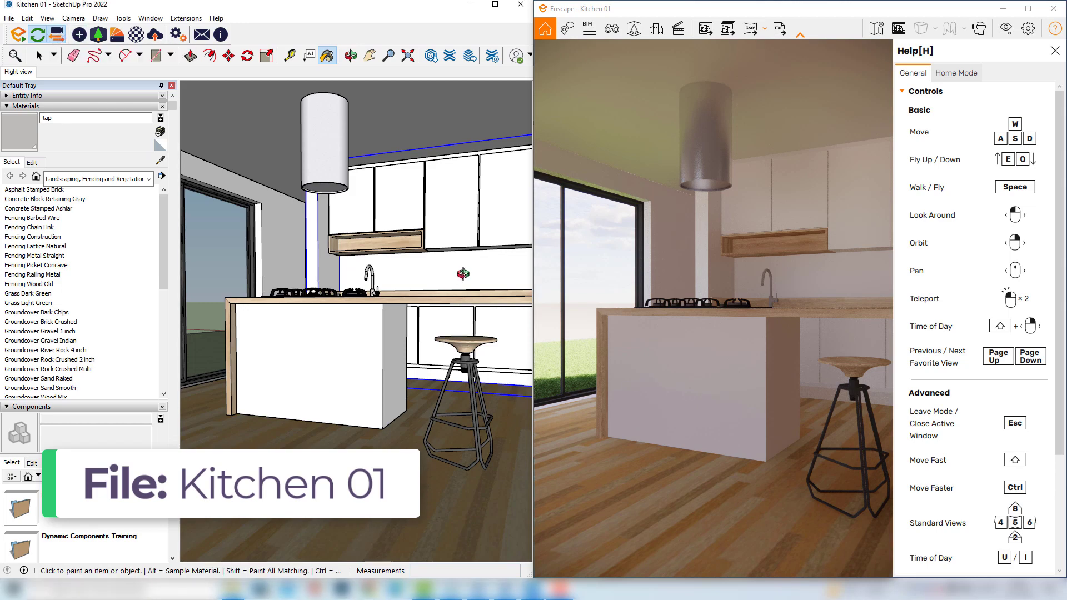
# Orbit and zoom out to a wider shot of the island and both stools, then resync Enscape.
pyautogui.moveTo(468, 272)
pyautogui.mouseDown(button='middle')
pyautogui.moveTo(517, 279)
pyautogui.moveTo(261, 310)
pyautogui.moveTo(374, 241)
pyautogui.moveTo(305, 300)
pyautogui.moveTo(355, 300)
pyautogui.moveTo(333, 289)
pyautogui.mouseUp(button='middle')
pyautogui.press('b')
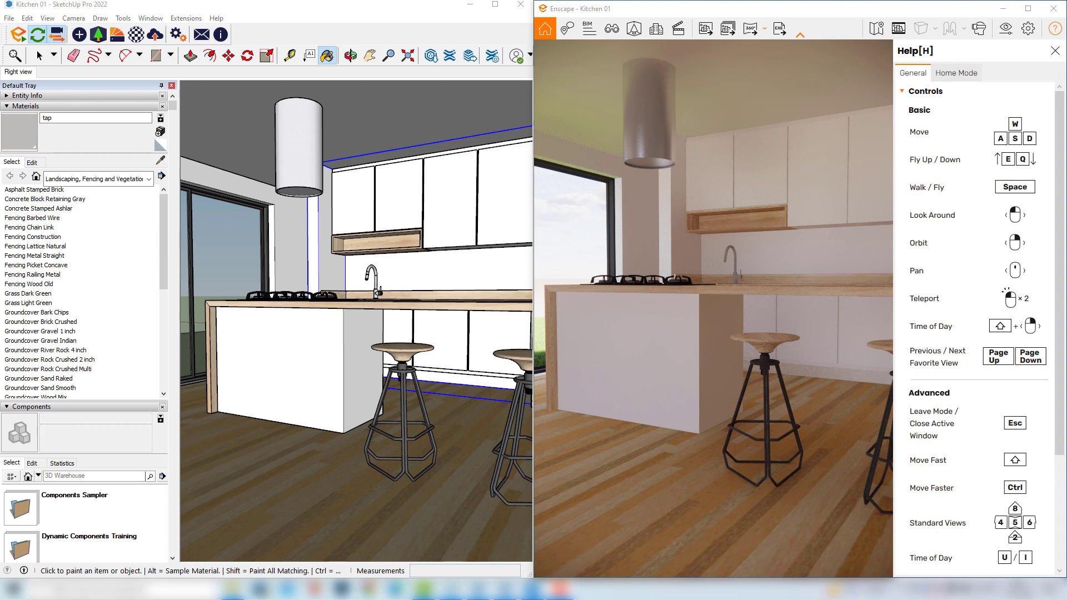
pyautogui.scroll(-3, 748, 293)
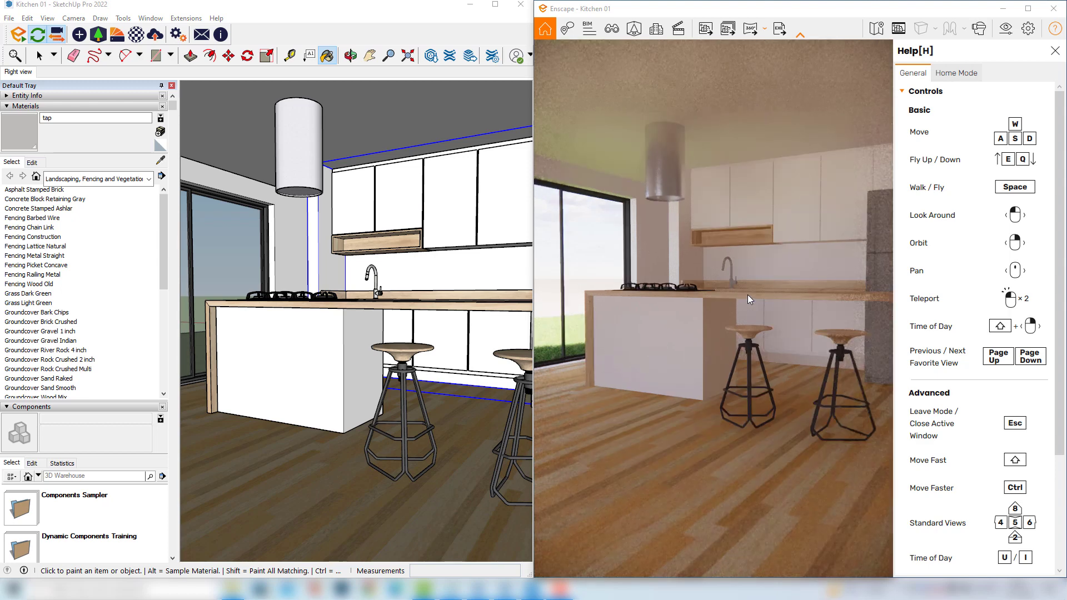
pyautogui.click(56, 35)
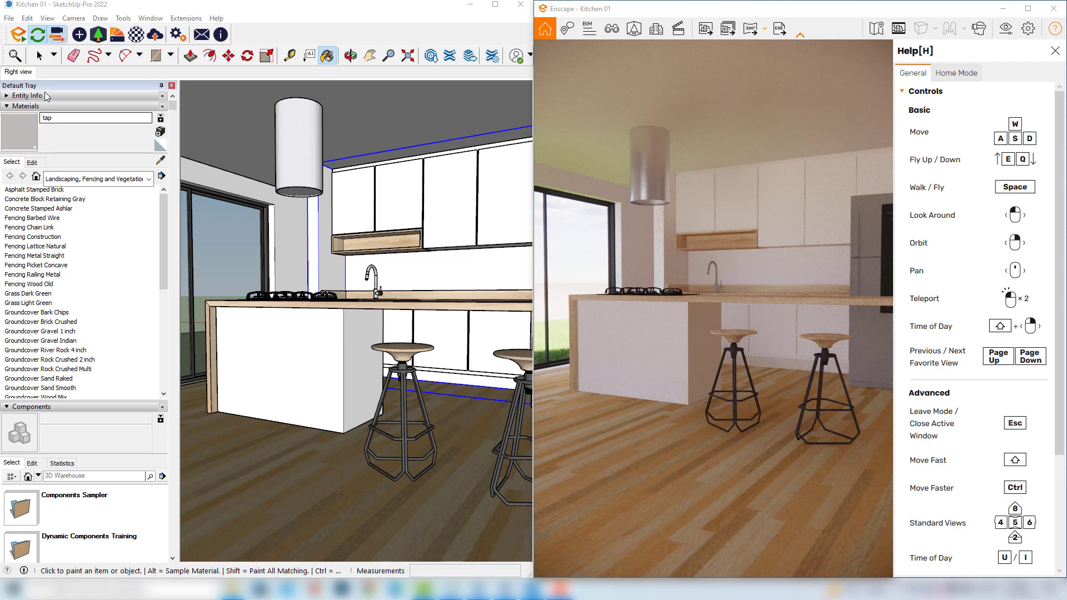
# Switch to the Right view scene framing the pendant light, island and two stools.
pyautogui.click(19, 72)
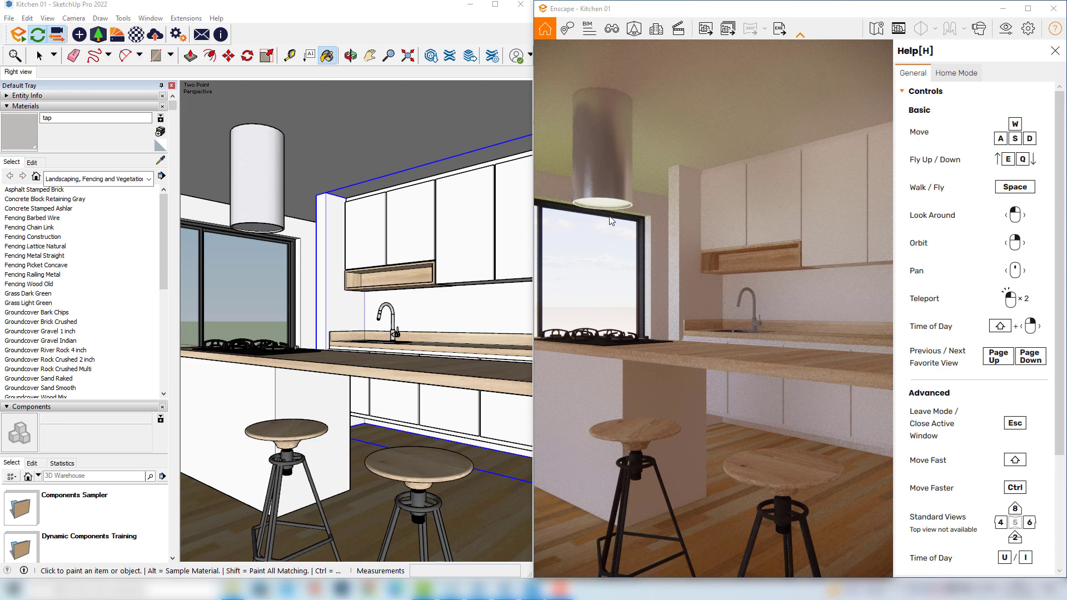
# Pin the Default Tray to auto-hide and close Enscape's Help panel.
pyautogui.click(161, 86)
pyautogui.moveTo(11, 120)
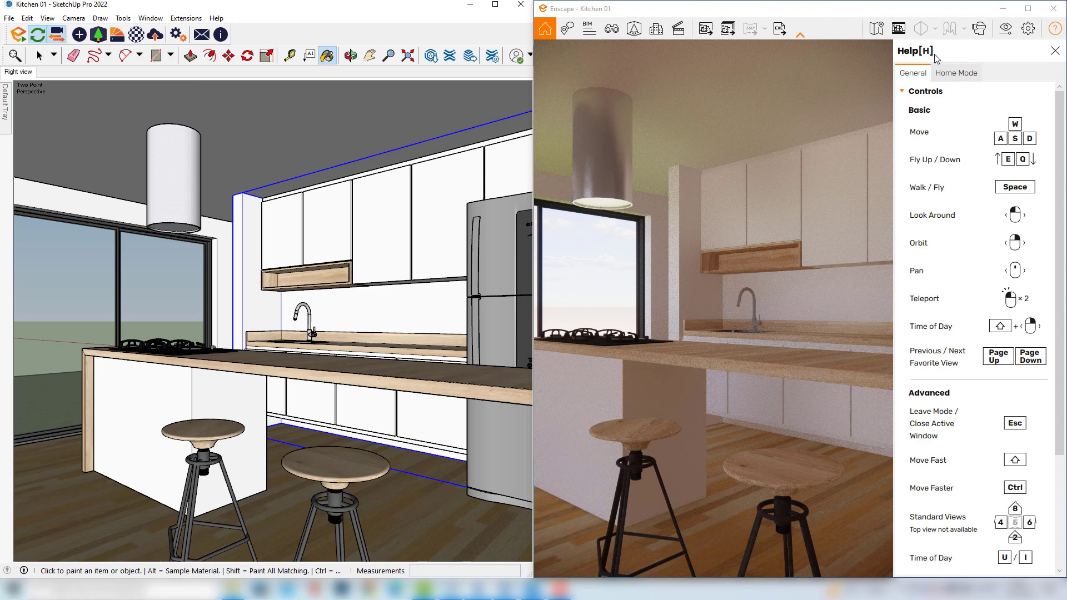
pyautogui.click(1055, 52)
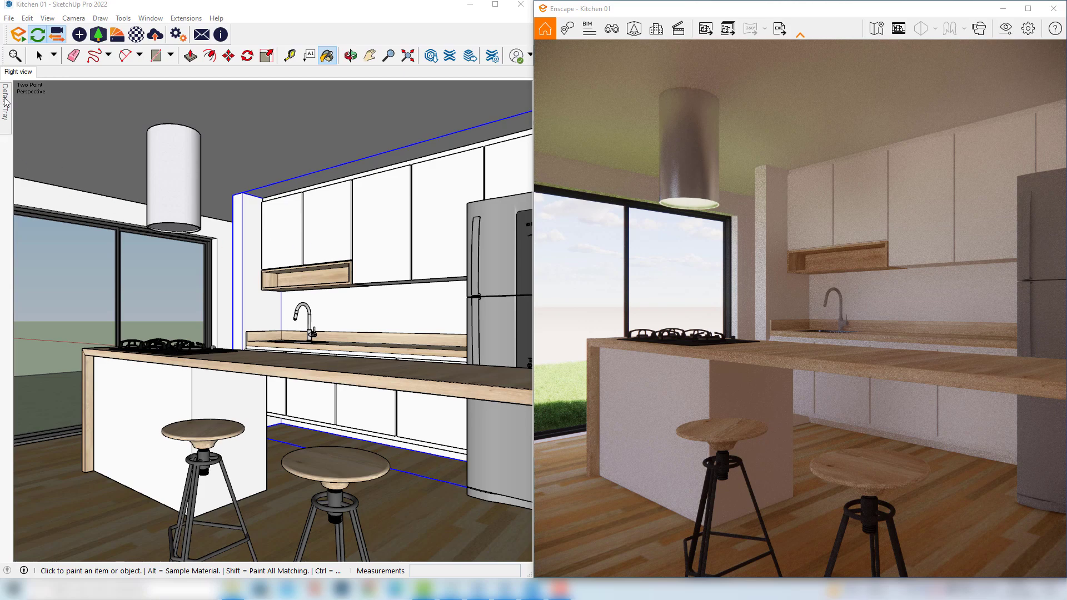
# Collapse Materials and Components, then set the Shadows time and date to 07:26 on 05/12.
pyautogui.click(34, 106)
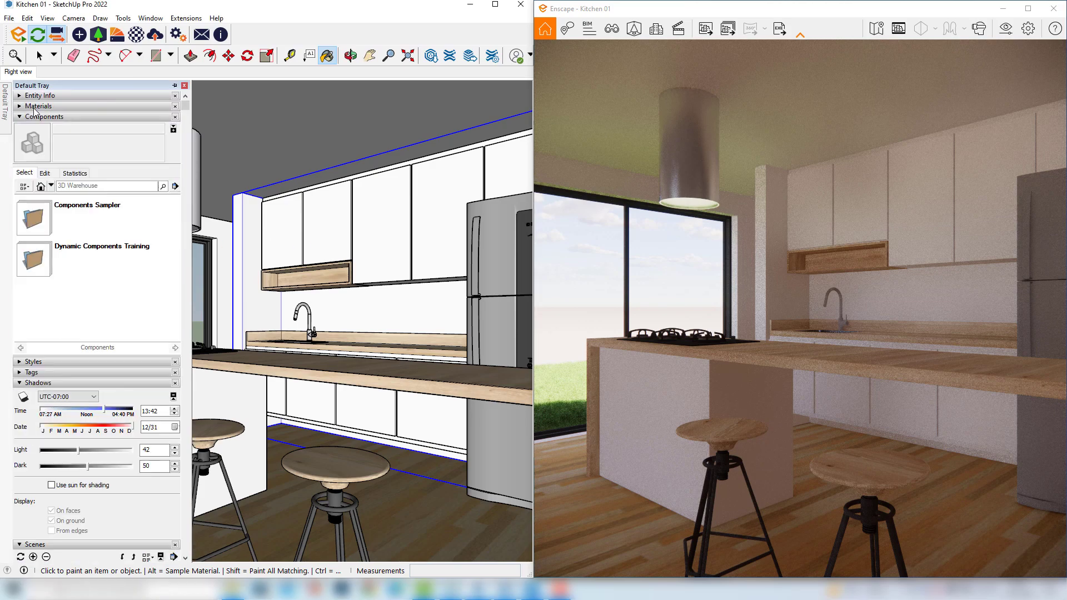
pyautogui.click(40, 116)
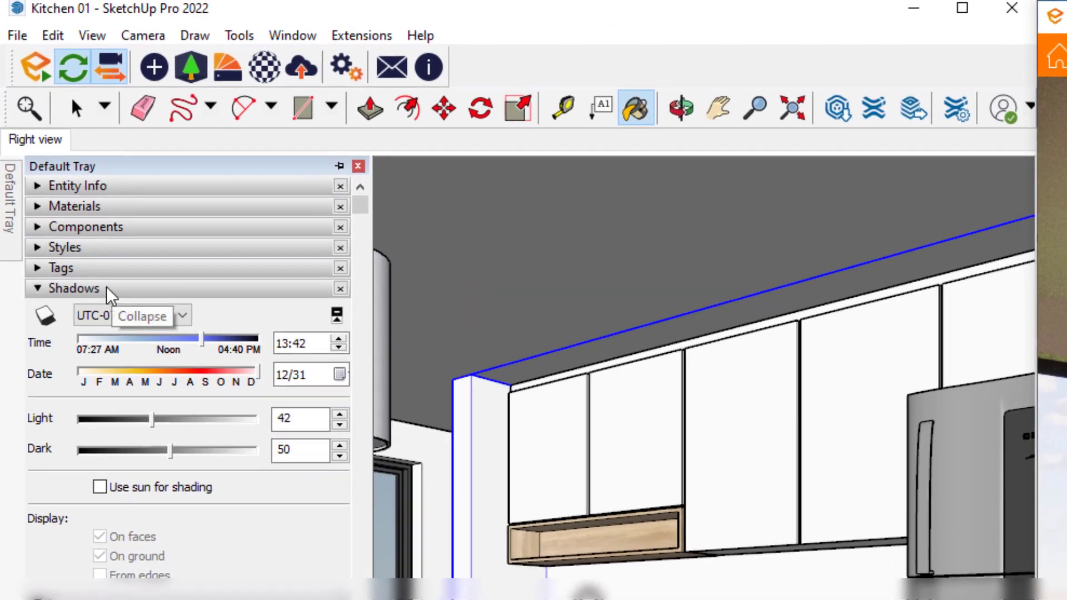
pyautogui.moveTo(202, 339); pyautogui.dragTo(195, 351)
pyautogui.moveTo(154, 275); pyautogui.dragTo(83, 278)
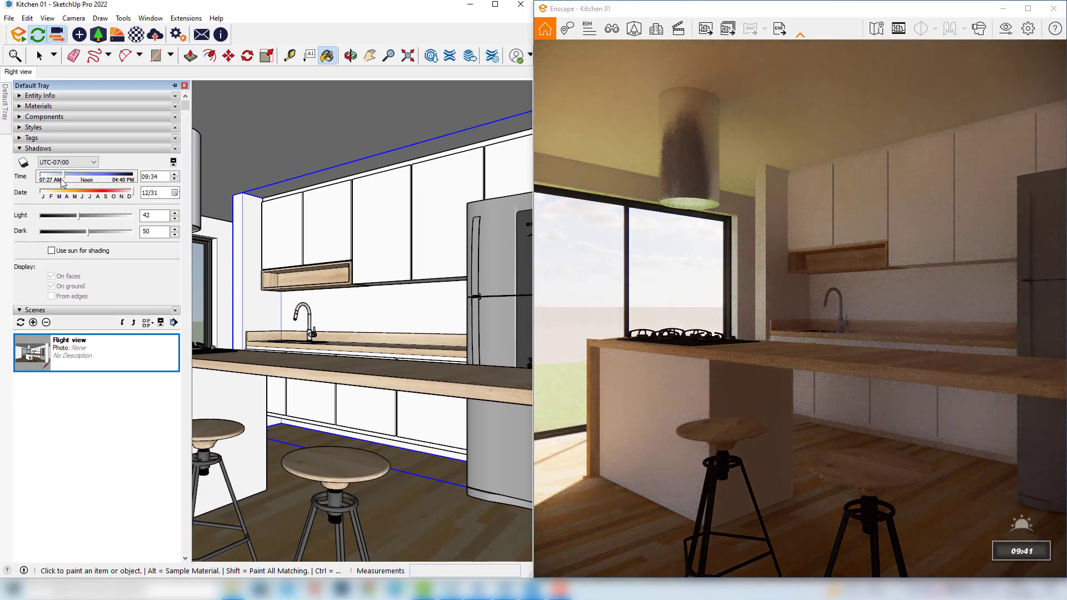
pyautogui.moveTo(54, 182); pyautogui.dragTo(71, 178)
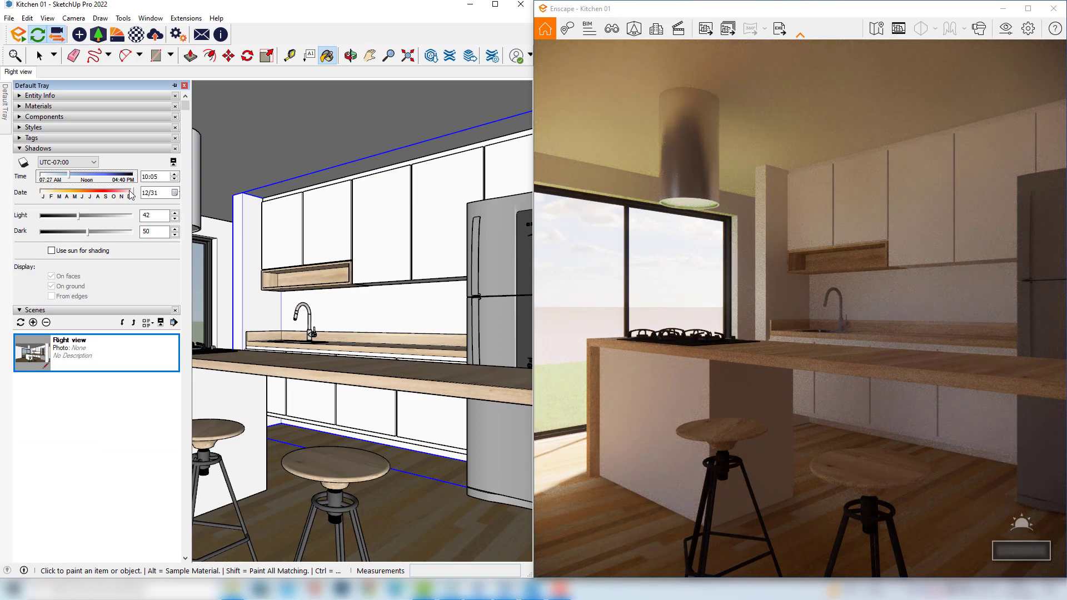
pyautogui.moveTo(133, 193); pyautogui.dragTo(51, 183)
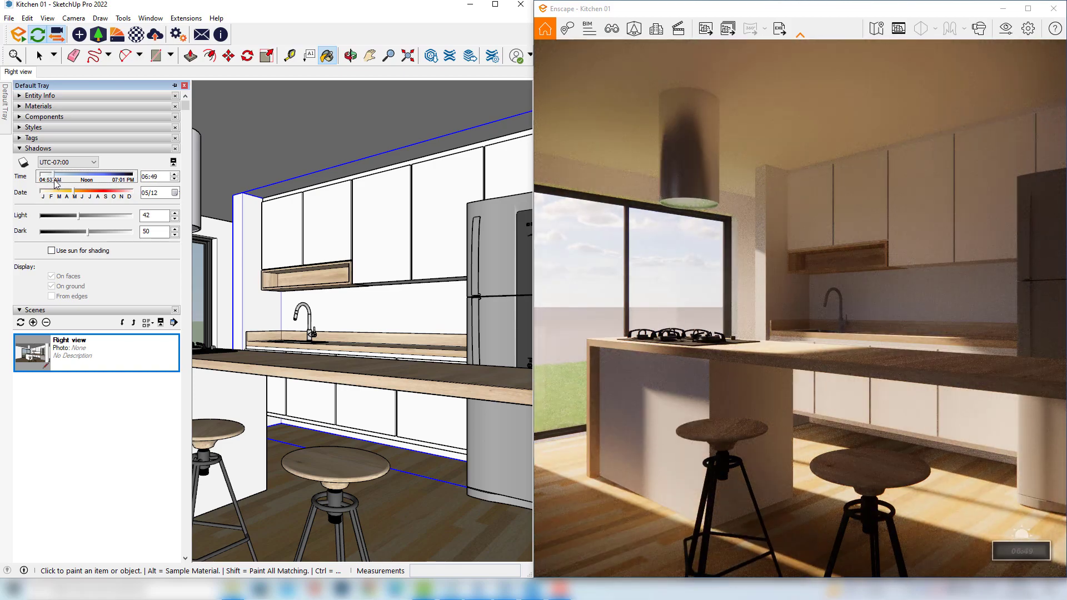
pyautogui.moveTo(50, 183); pyautogui.dragTo(53, 183)
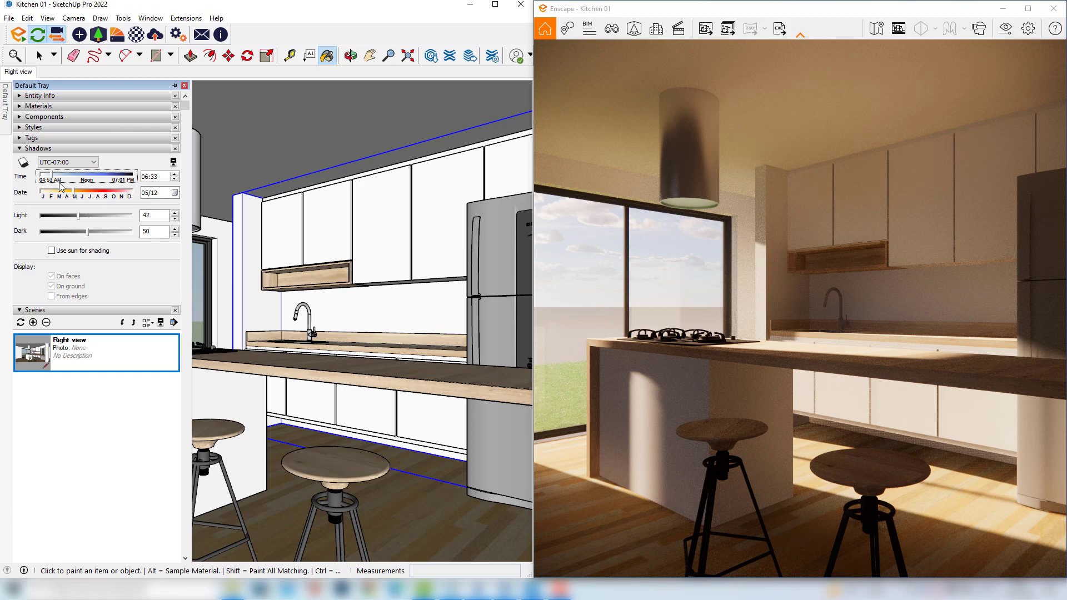
pyautogui.moveTo(52, 179); pyautogui.dragTo(60, 182)
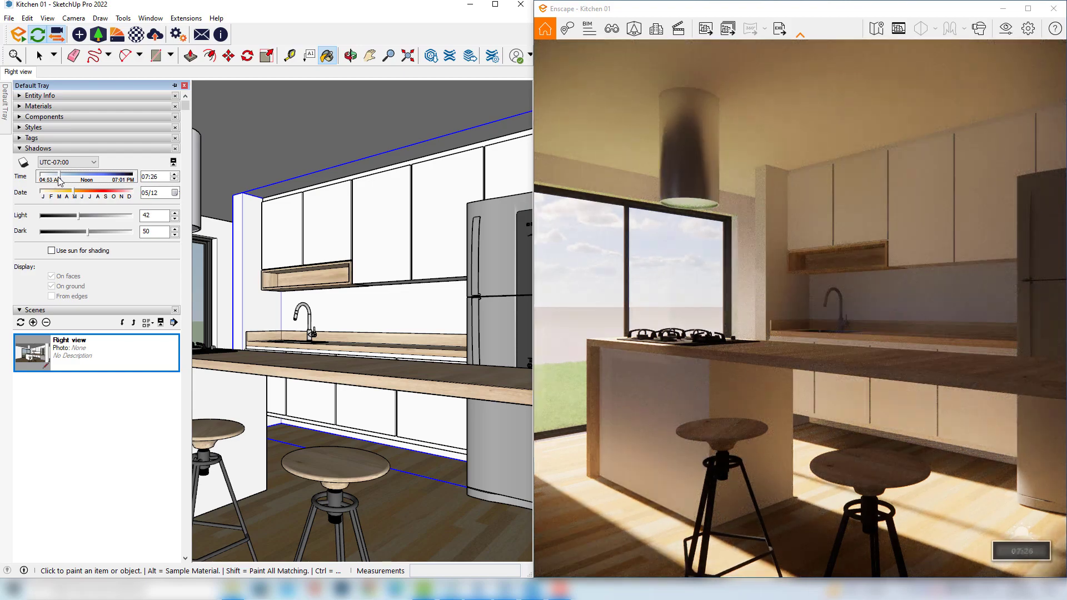
# Uncheck Shadows in the View menu so the SketchUp viewport shows the model unshaded.
pyautogui.click(47, 18)
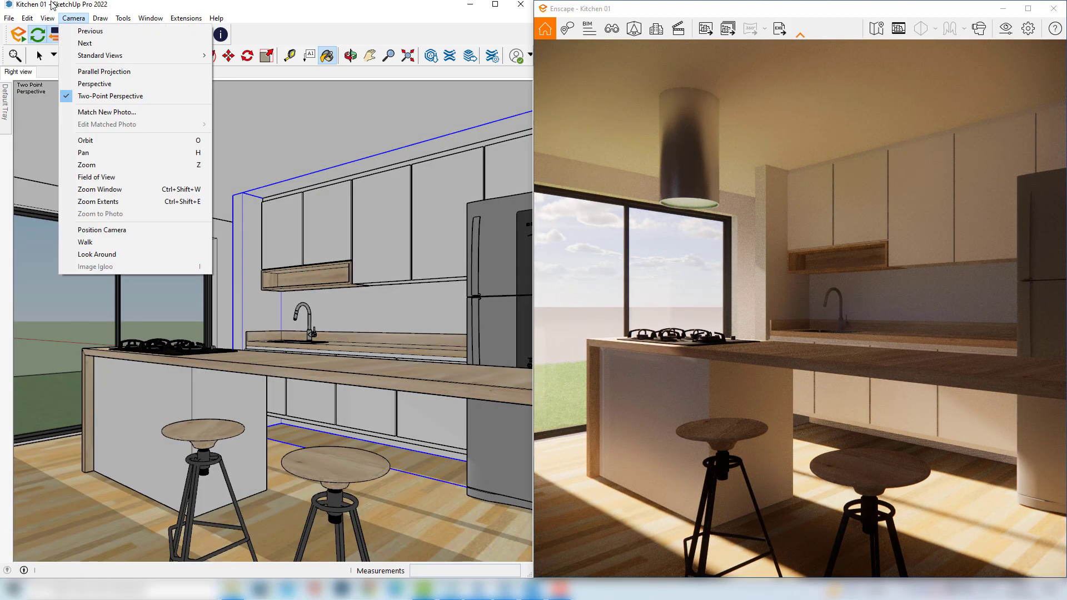
pyautogui.click(143, 316)
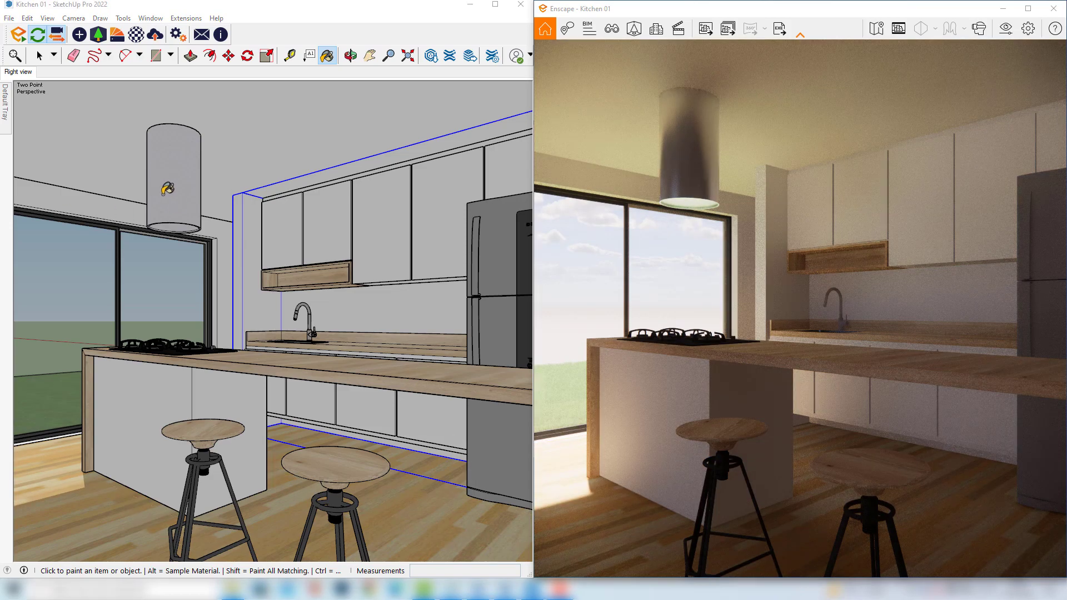
pyautogui.click(47, 18)
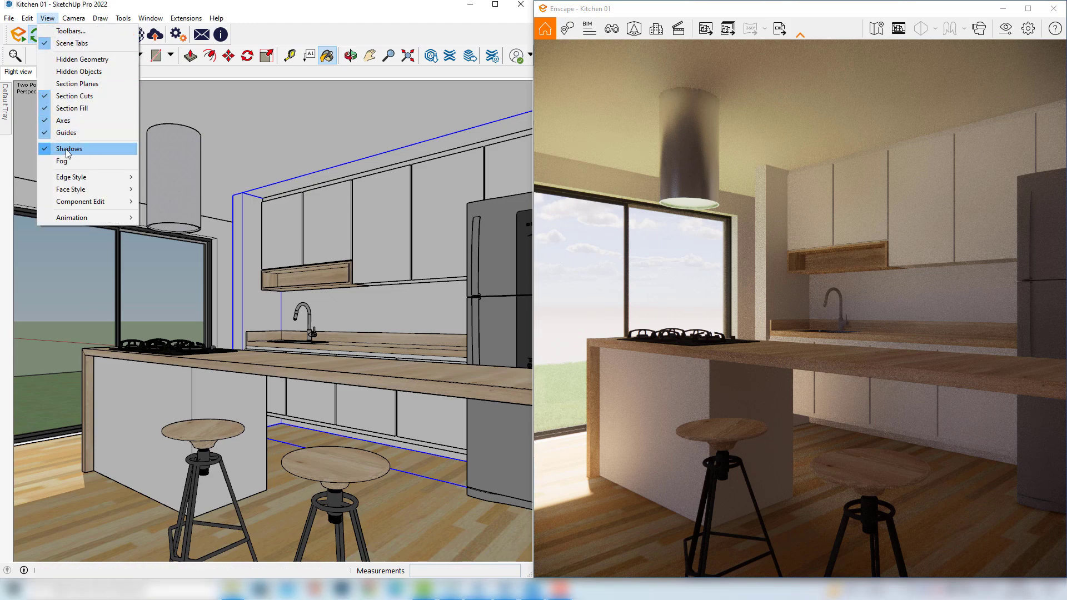
pyautogui.click(98, 151)
pyautogui.click(47, 17)
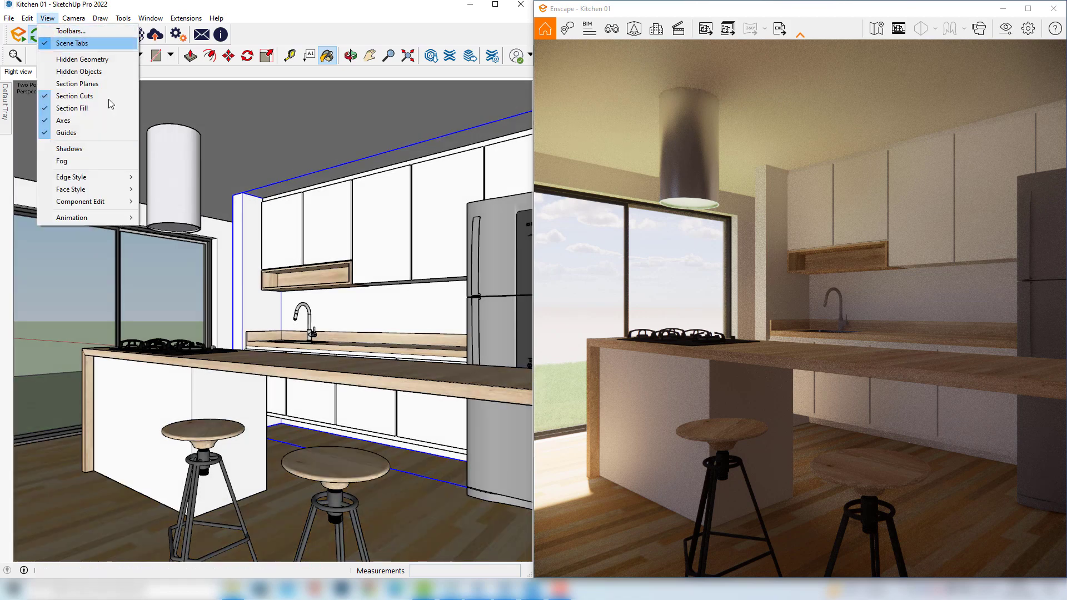
pyautogui.click(240, 228)
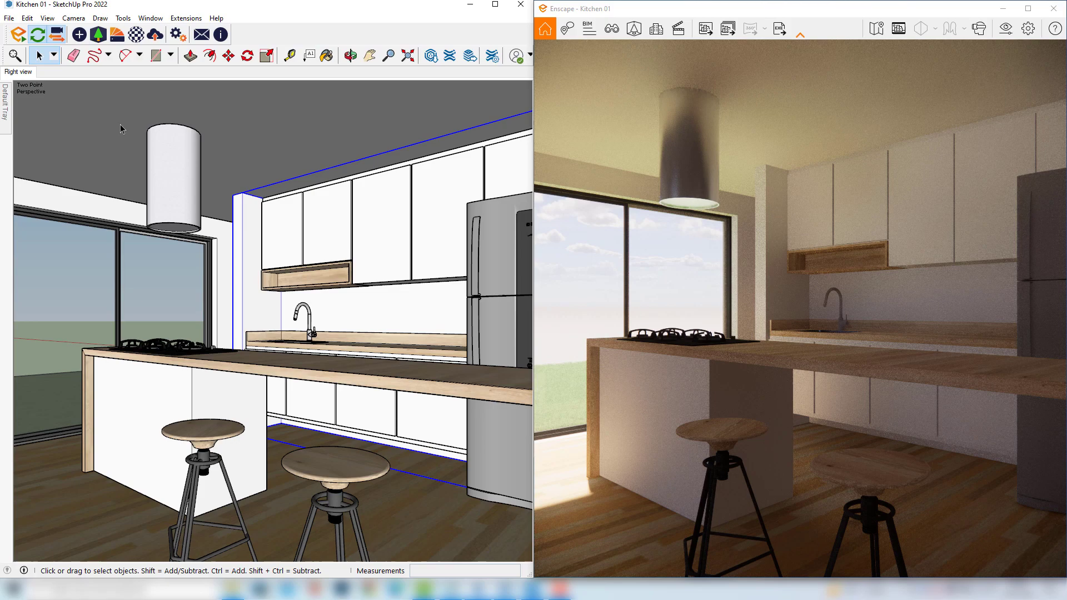
# Drag the Shadows Time slider back to about 08:03 for warm light on the island and floor.
pyautogui.moveTo(5, 99)
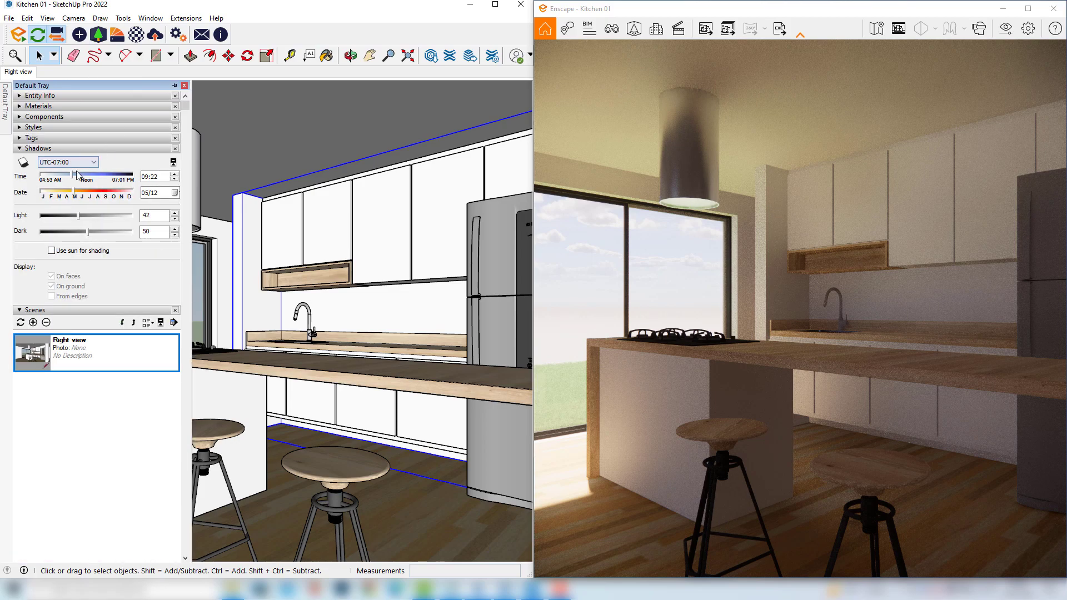
pyautogui.moveTo(75, 174); pyautogui.dragTo(87, 194)
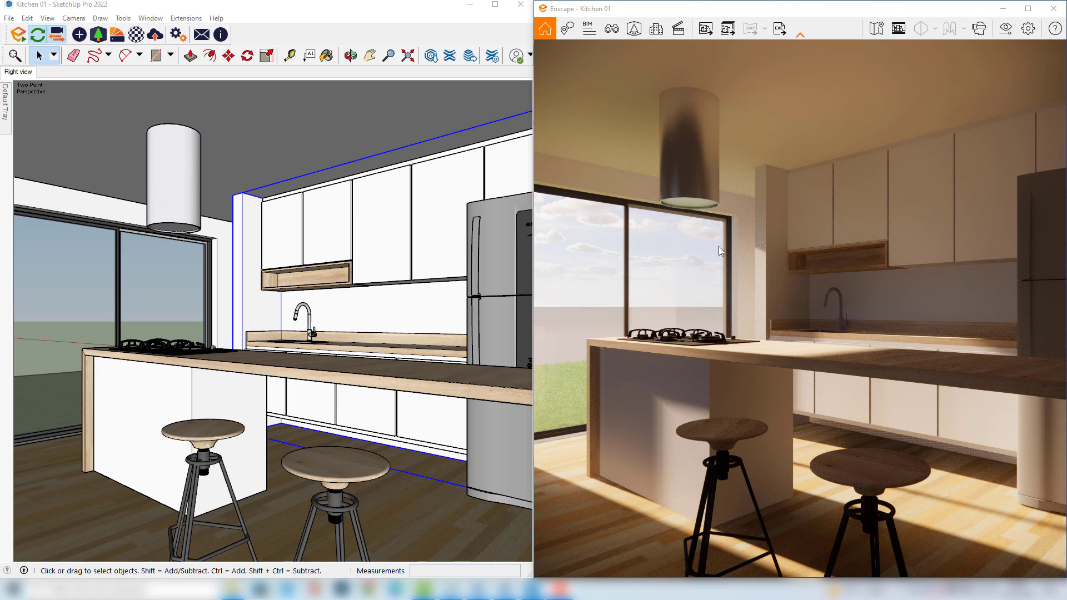
# Step the Enscape sun earlier with U, from about 11:33 down to low dawn light.
pyautogui.moveTo(719, 249)
pyautogui.keyDown('shift'); pyautogui.mouseDown(button='right')
pyautogui.moveTo(672, 282)
pyautogui.moveTo(719, 266)
pyautogui.mouseUp(button='right'); pyautogui.keyUp('shift')
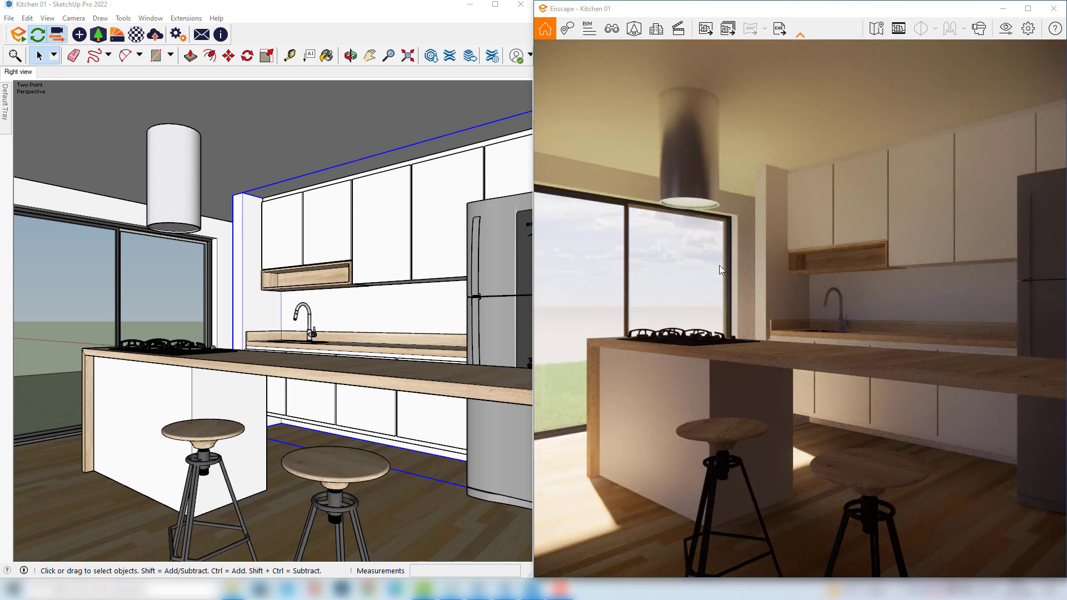
pyautogui.press('i')
pyautogui.press('u')
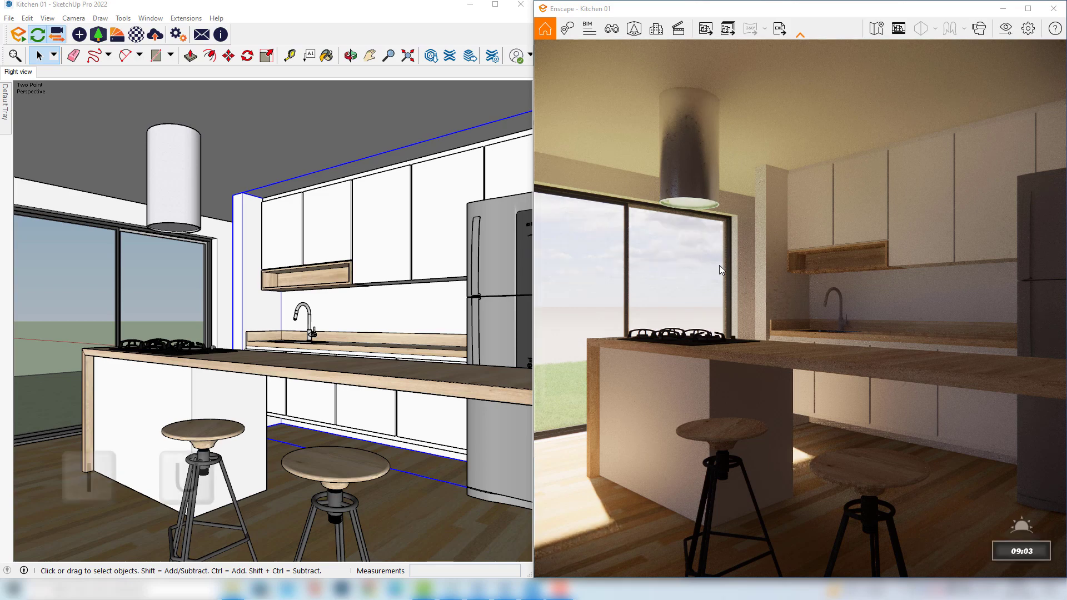
pyautogui.press('u')
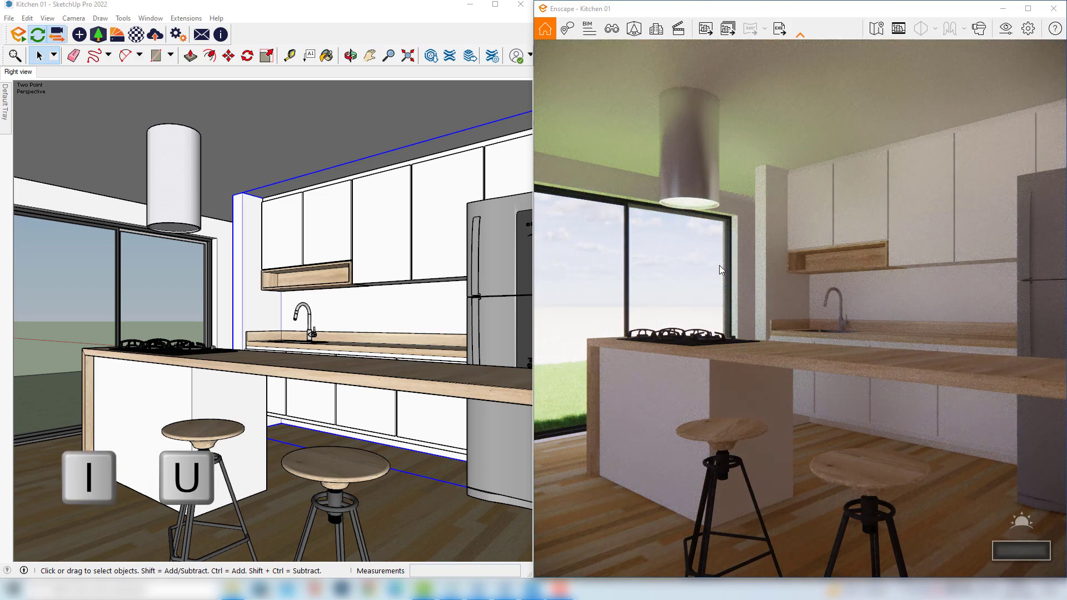
pyautogui.press('u')
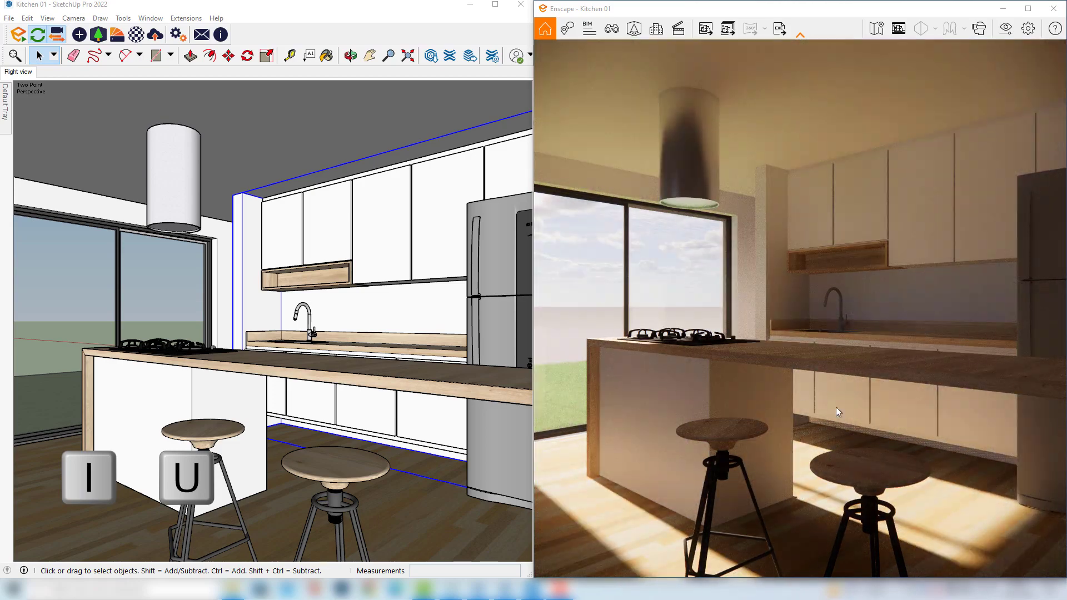
pyautogui.press('u')
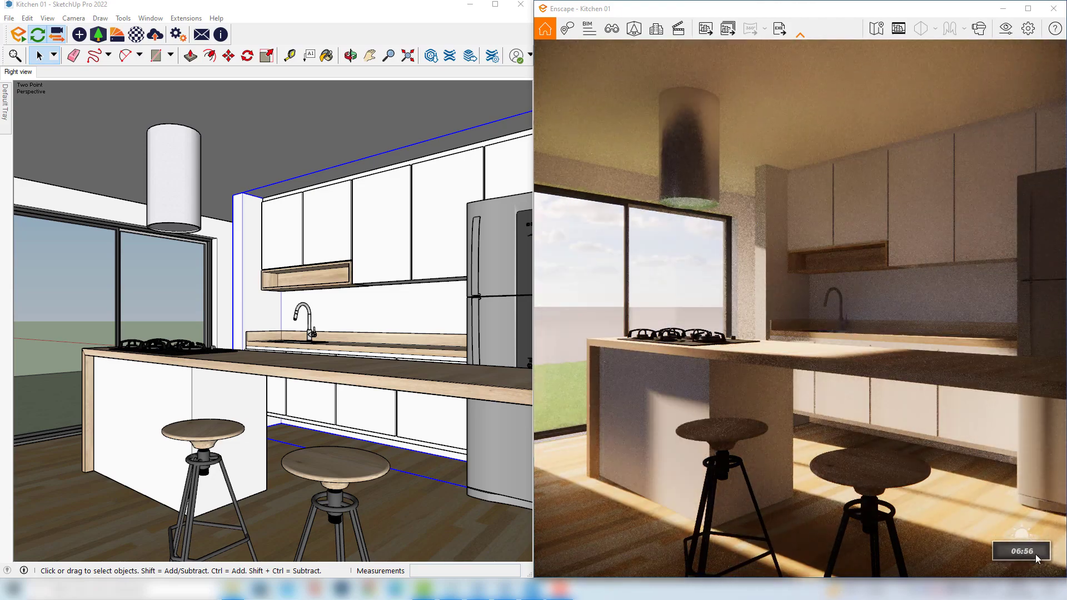
pyautogui.press('u')
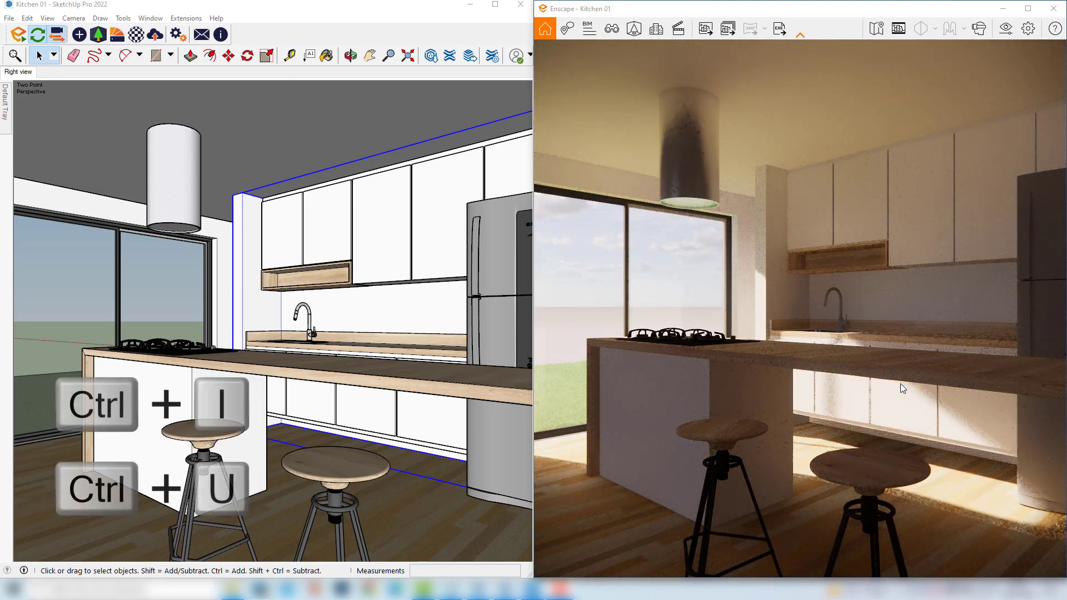
# Use larger Ctrl+U / Ctrl+I time steps to bring direct floor sunlight in and out.
pyautogui.hotkey('ctrl', 'u')
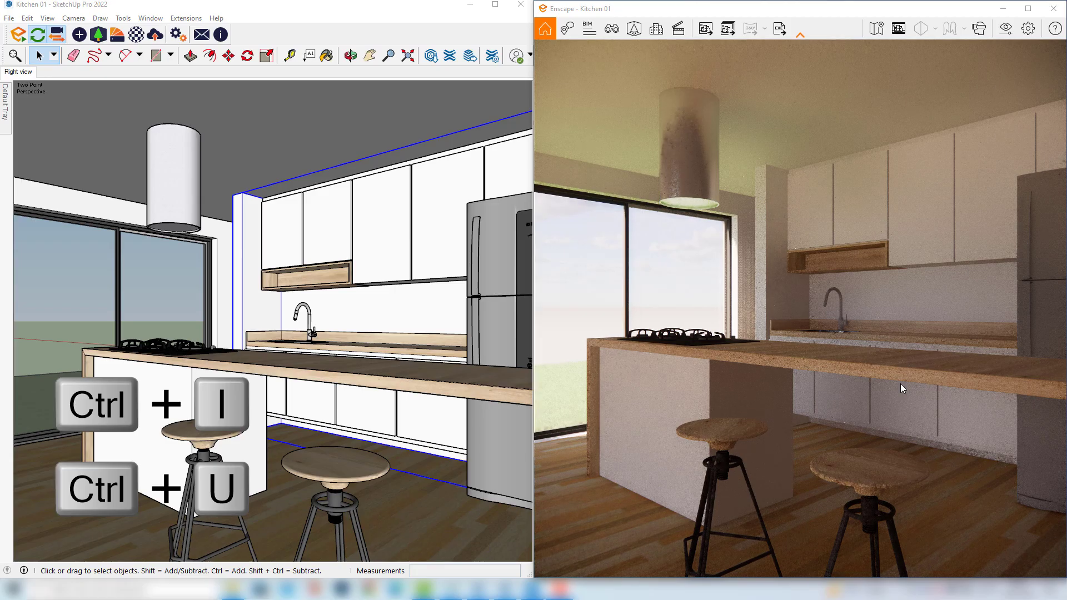
pyautogui.hotkey('ctrl', 'i')
pyautogui.hotkey('ctrl', 'u')
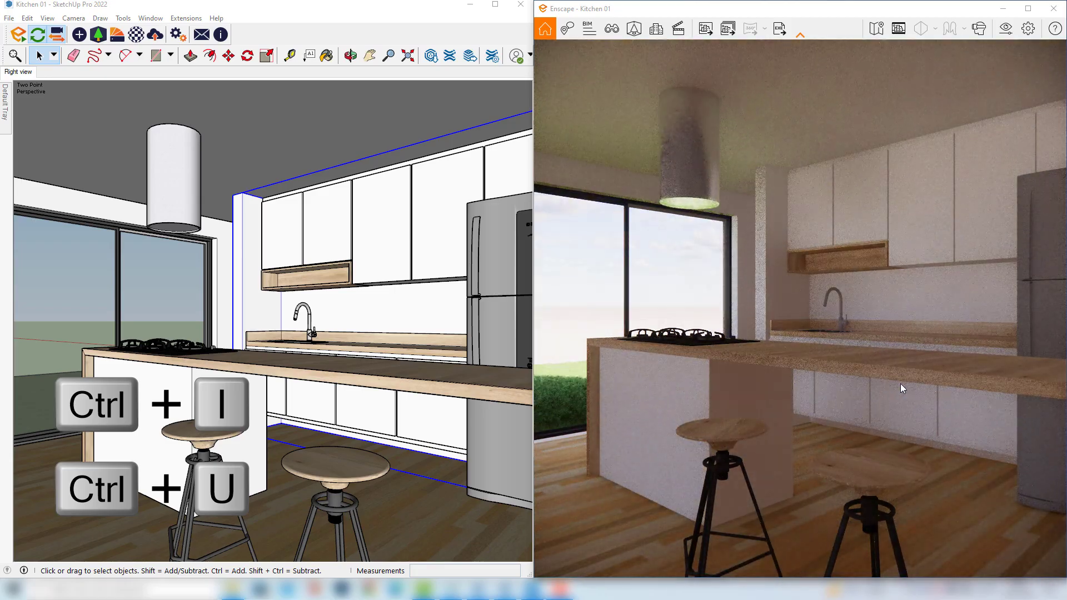
pyautogui.hotkey('ctrl', 'i')
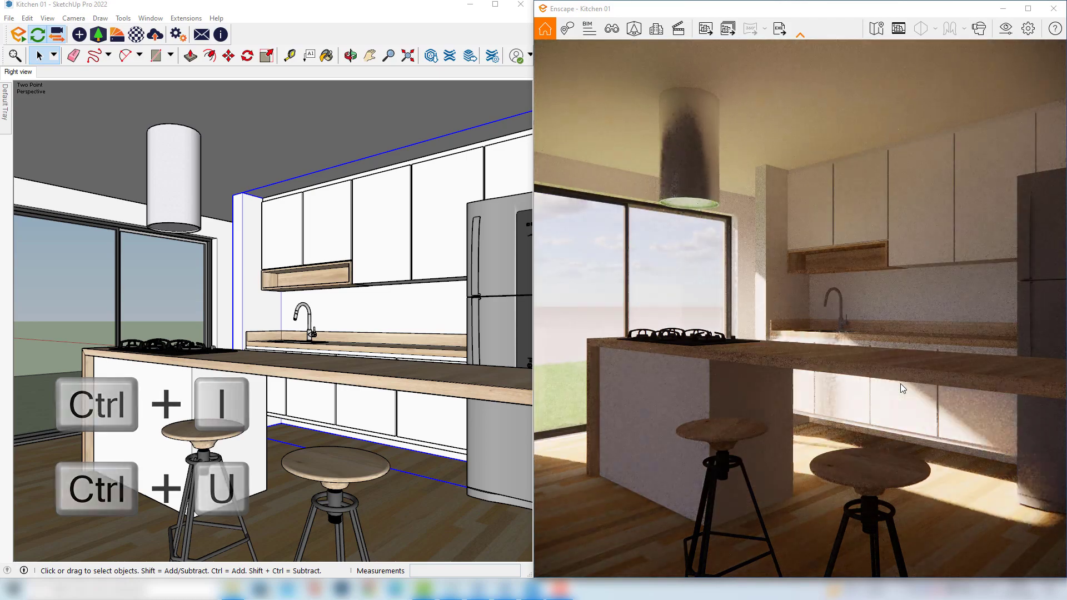
pyautogui.hotkey('ctrl', 'u')
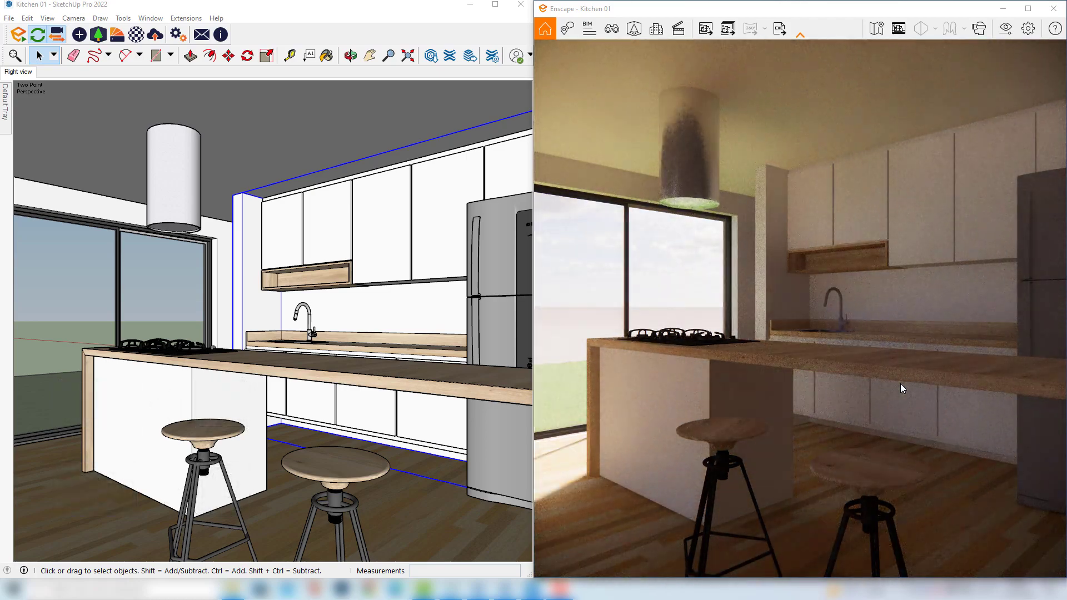
# Drag the sun to sunset light, then settle on late-morning light at 11:18.
pyautogui.keyDown('shift'); pyautogui.moveTo(900, 384); pyautogui.dragTo(737, 221, button='right'); pyautogui.keyUp('shift')
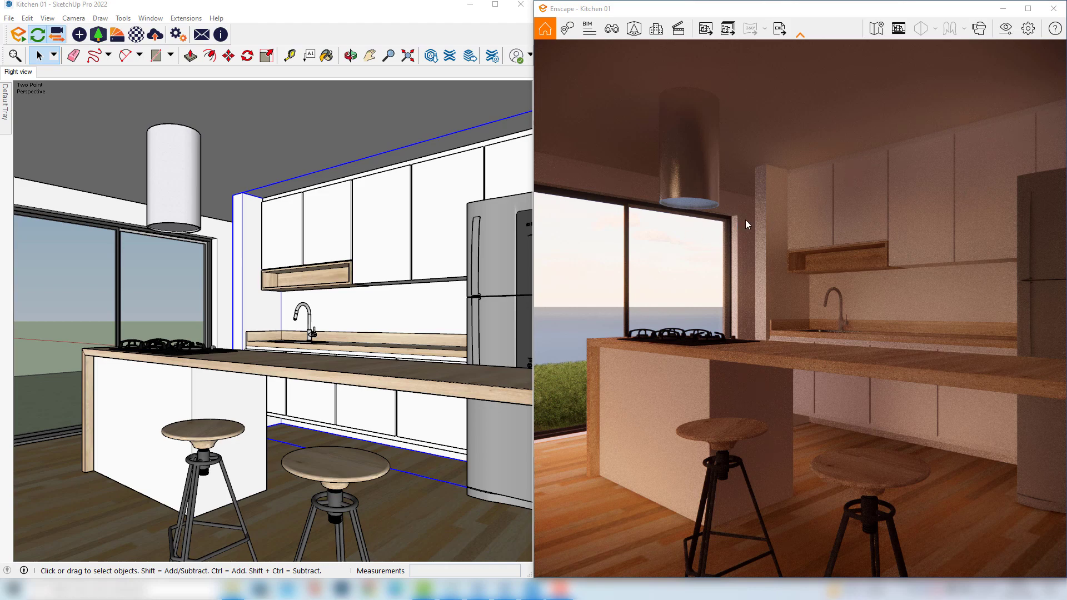
pyautogui.press('u')
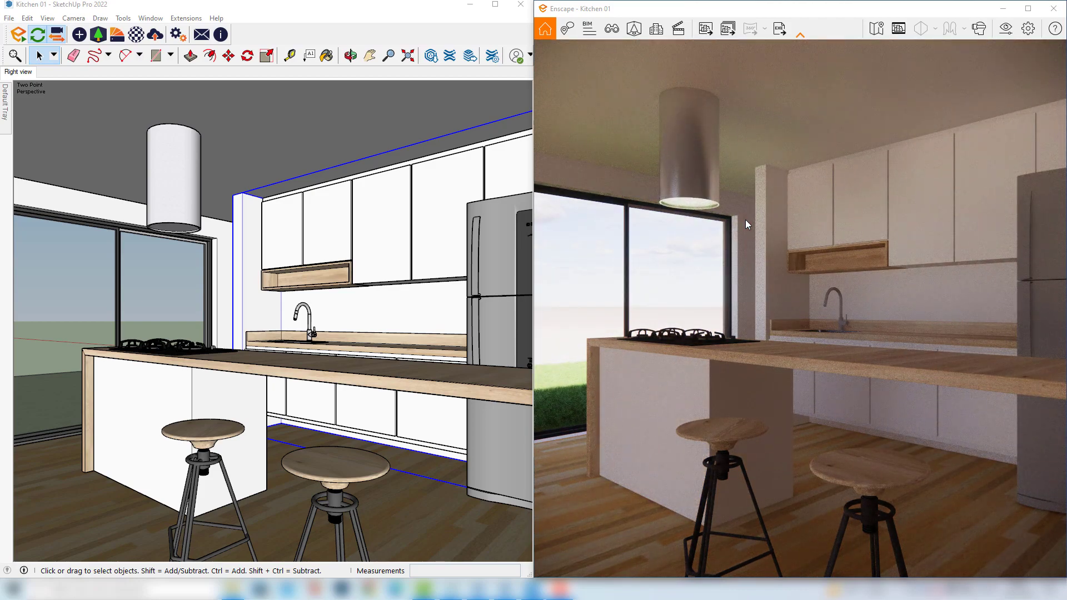
pyautogui.press('i')
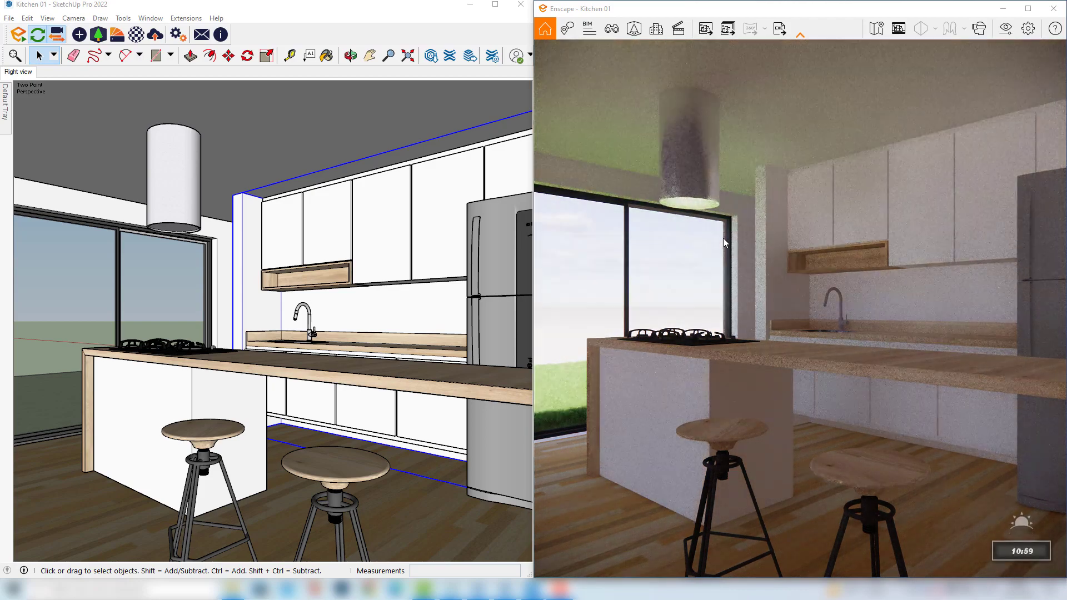
pyautogui.press('u')
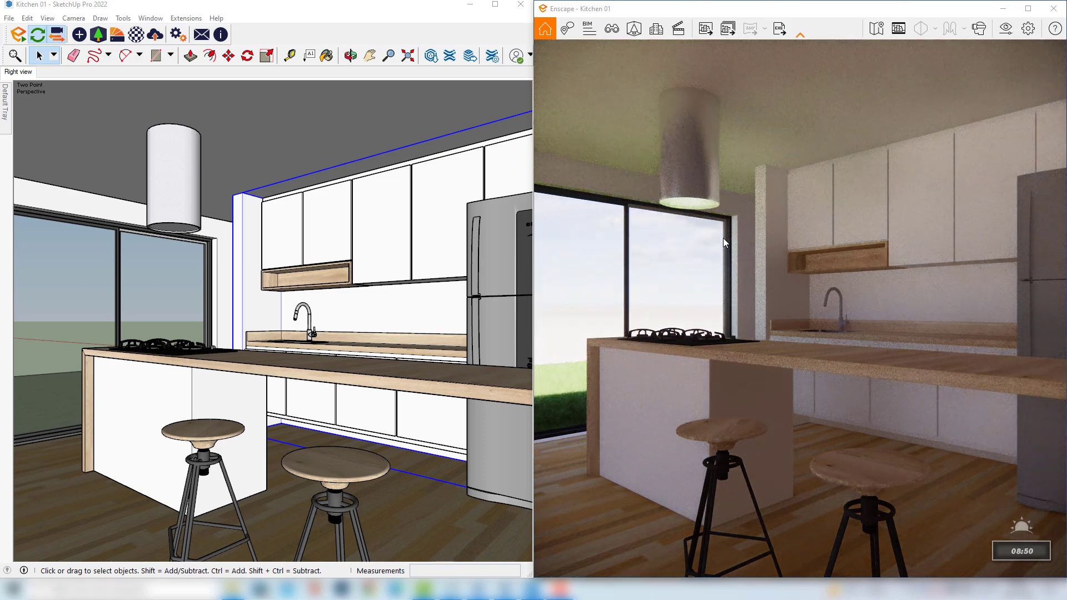
pyautogui.press('i')
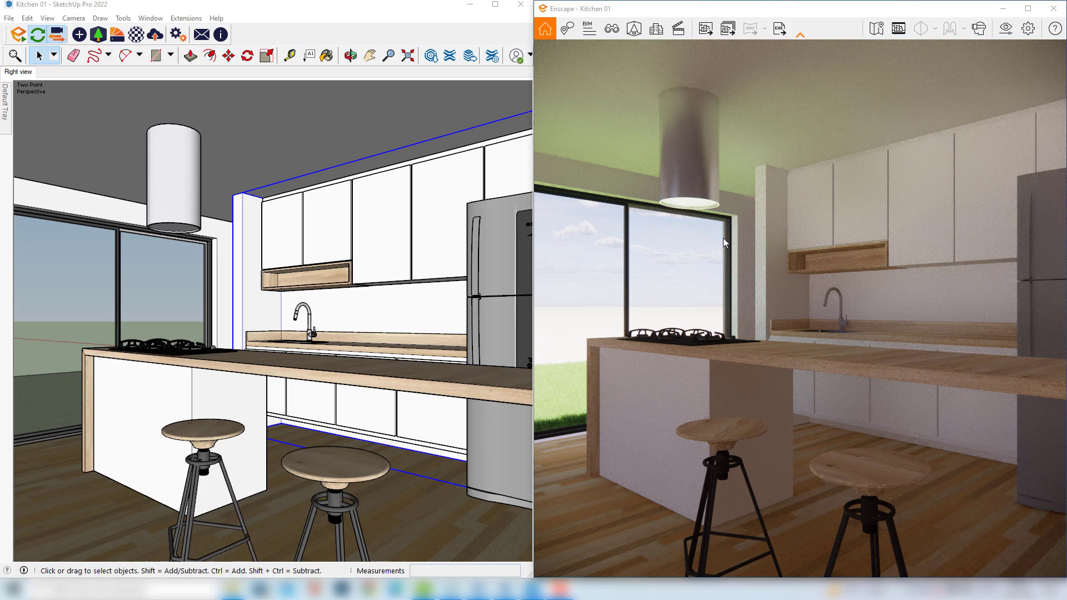
# Edit the Right view, try a 36.5° sun azimuth, then leave Save Enscape Sun Position off.
pyautogui.click(608, 28)
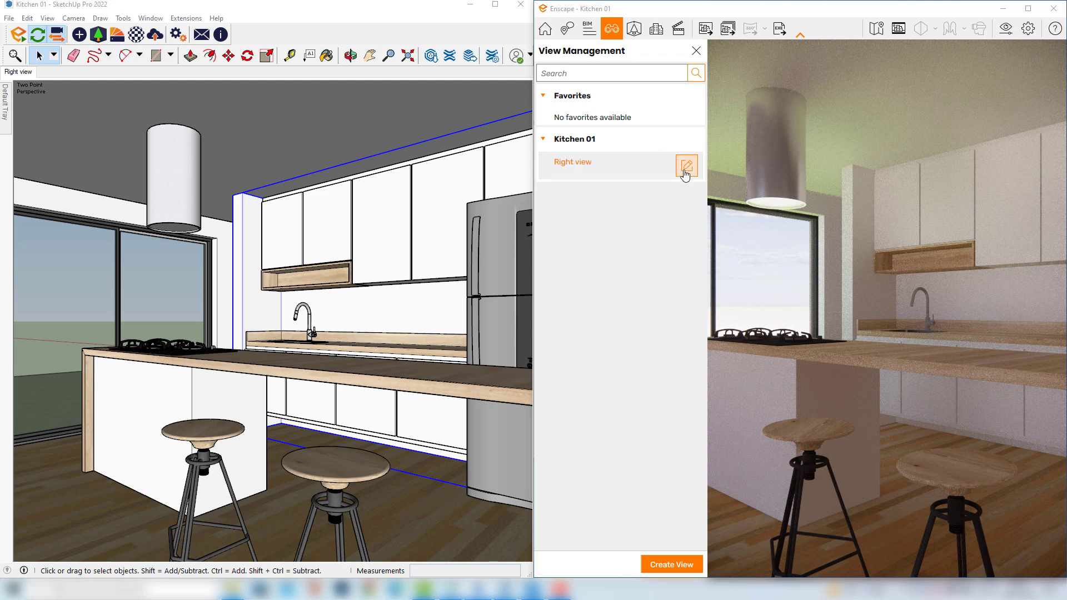
pyautogui.click(679, 174)
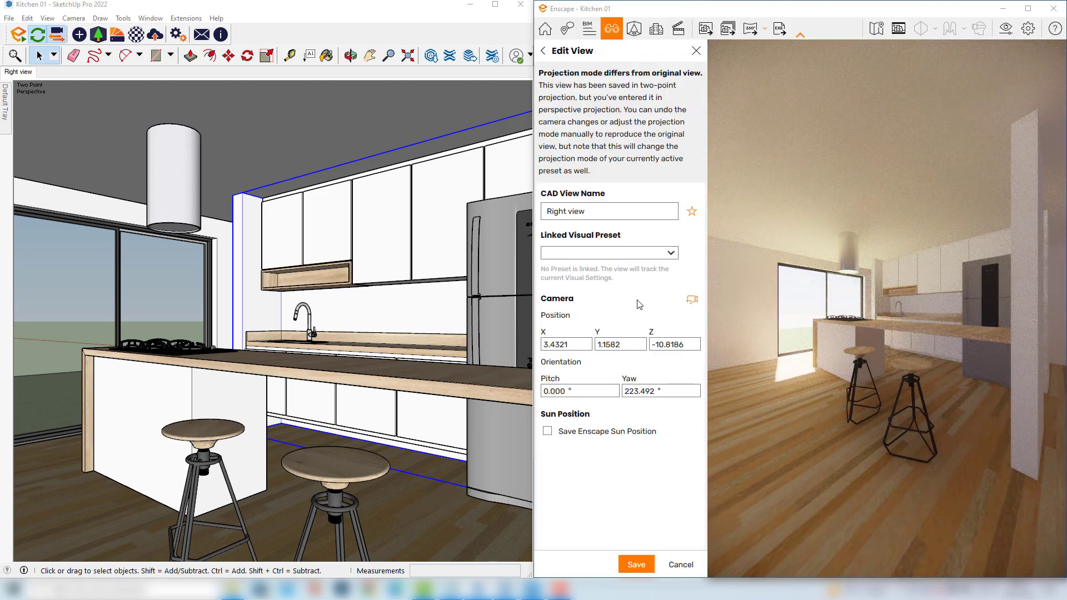
pyautogui.click(547, 432)
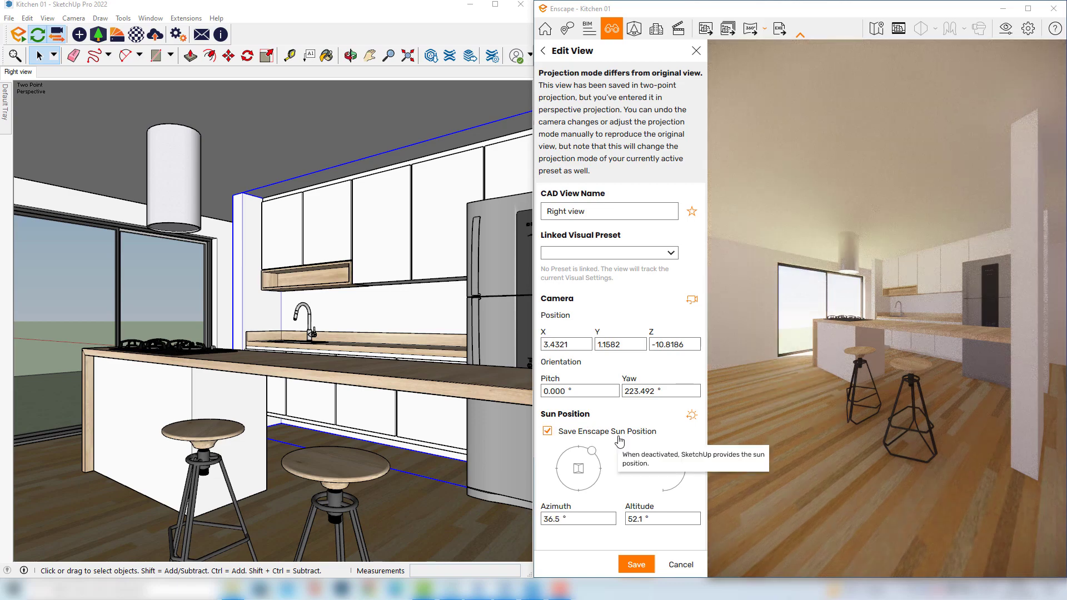
pyautogui.moveTo(599, 474); pyautogui.dragTo(592, 447)
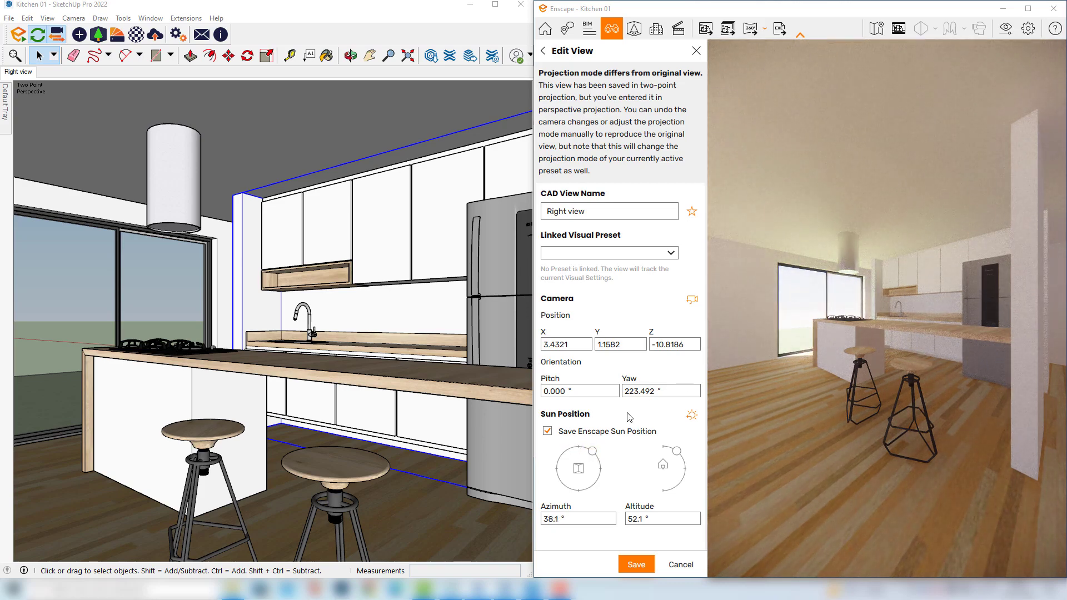
pyautogui.click(547, 431)
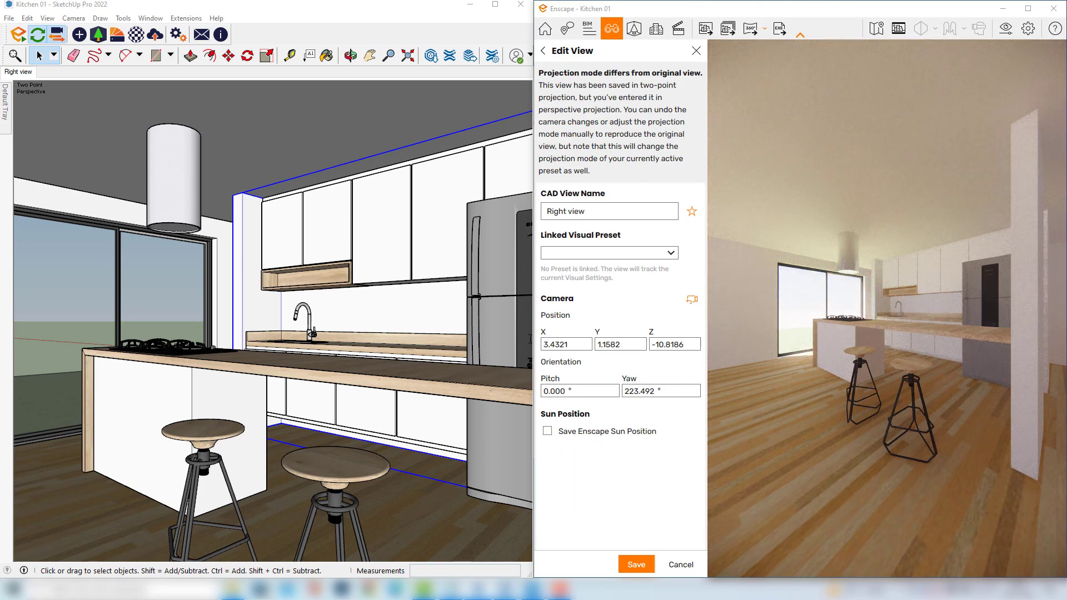
pyautogui.click(696, 51)
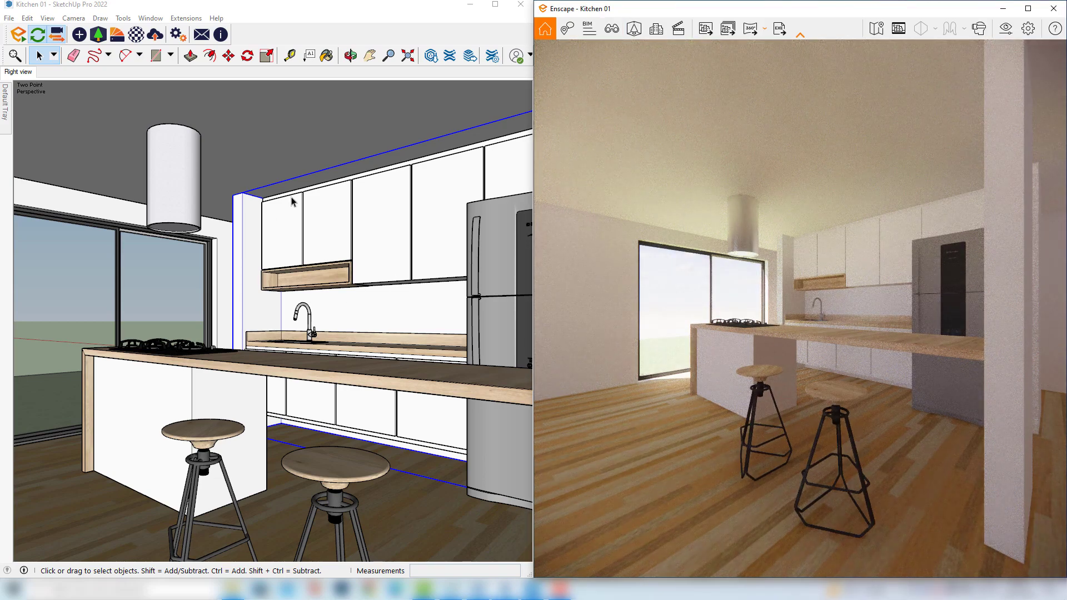
# Drag the Shadows Time slider to 12:22 on 05/26 for midday light in Enscape.
pyautogui.moveTo(6, 101)
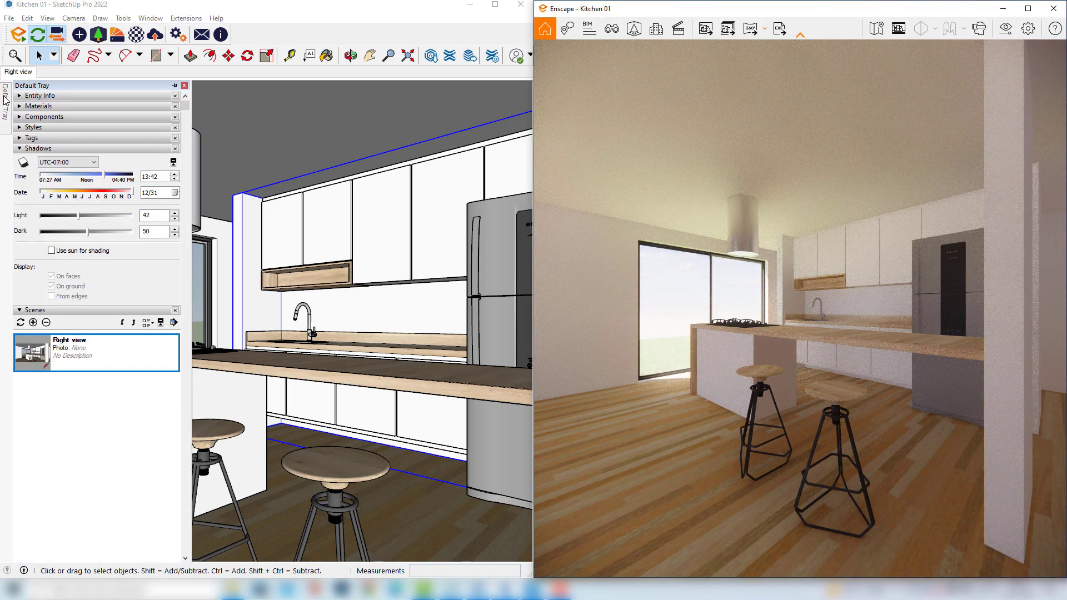
pyautogui.moveTo(103, 175); pyautogui.dragTo(76, 193)
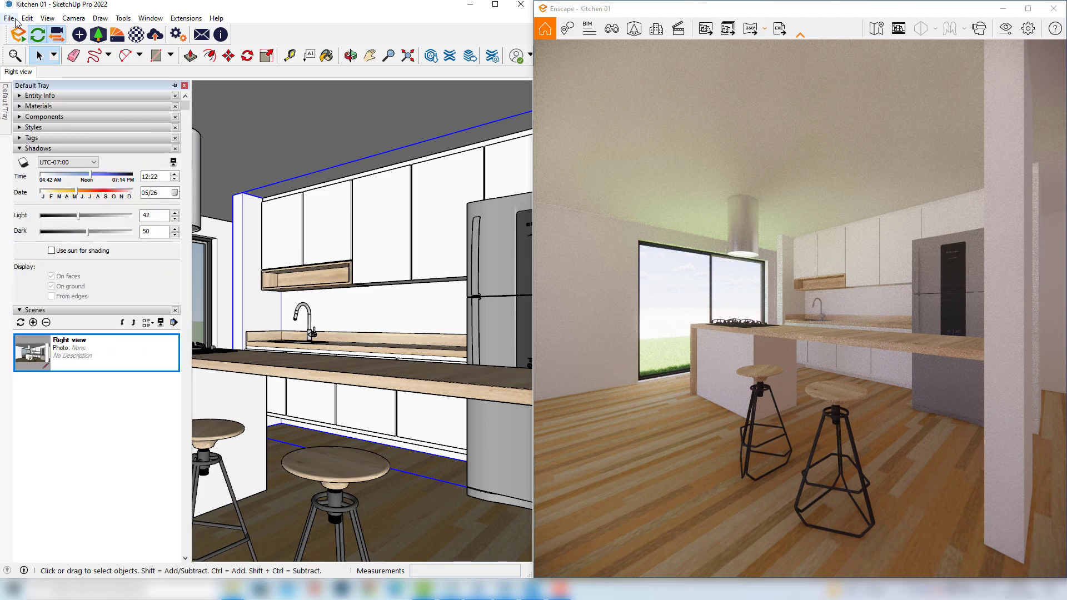
# Revert Kitchen 01 to its last saved version from the File menu, confirming with Sim.
pyautogui.click(8, 17)
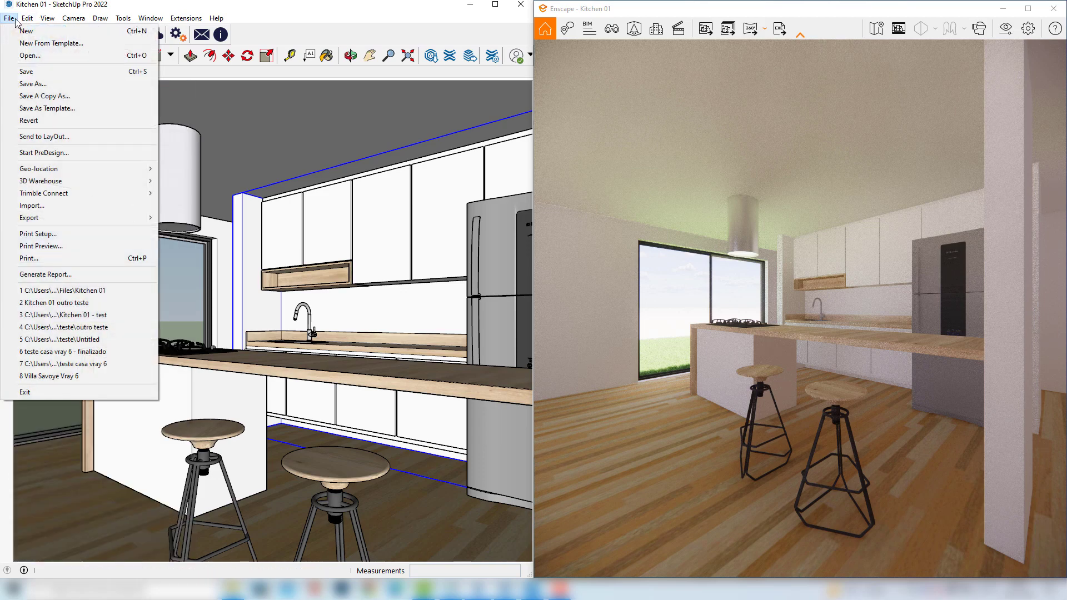
pyautogui.click(113, 295)
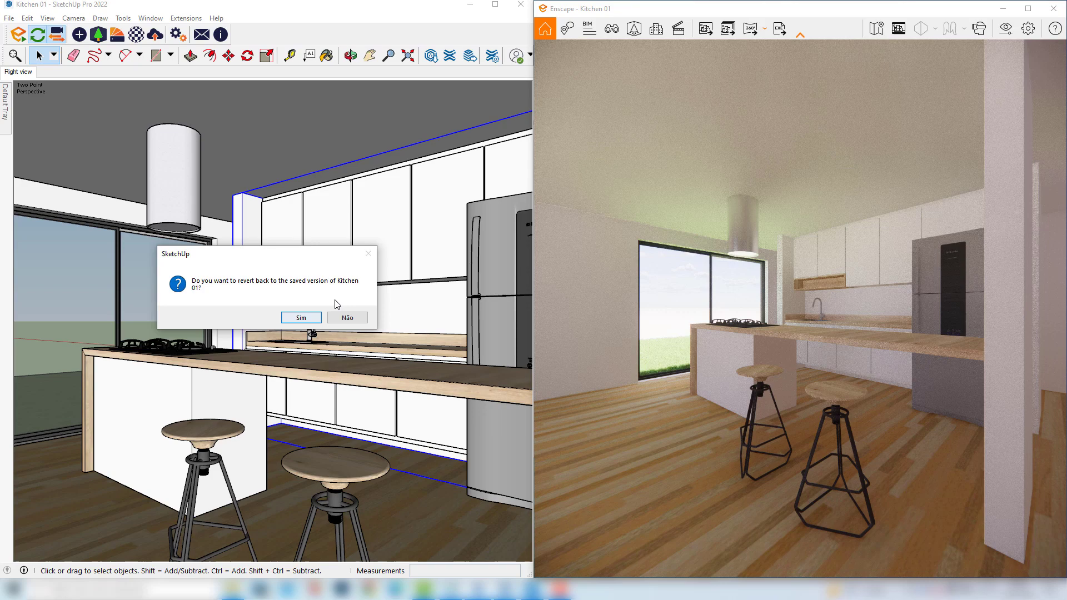
pyautogui.click(303, 320)
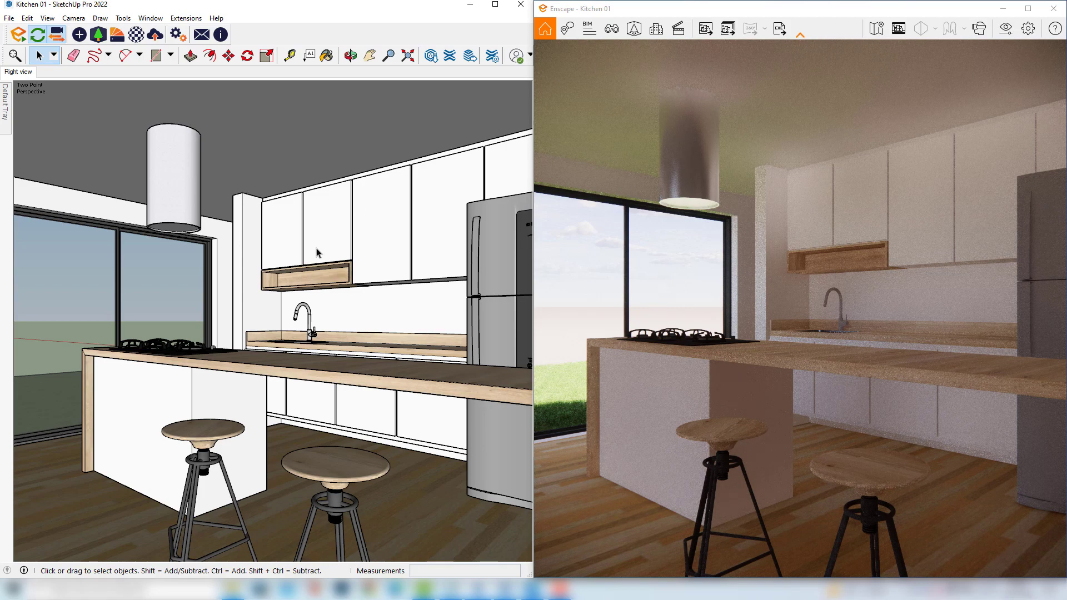
# Move the Shadows time back to early morning, about 06:05 on 06/20, for low warm sunlight.
pyautogui.moveTo(5, 101)
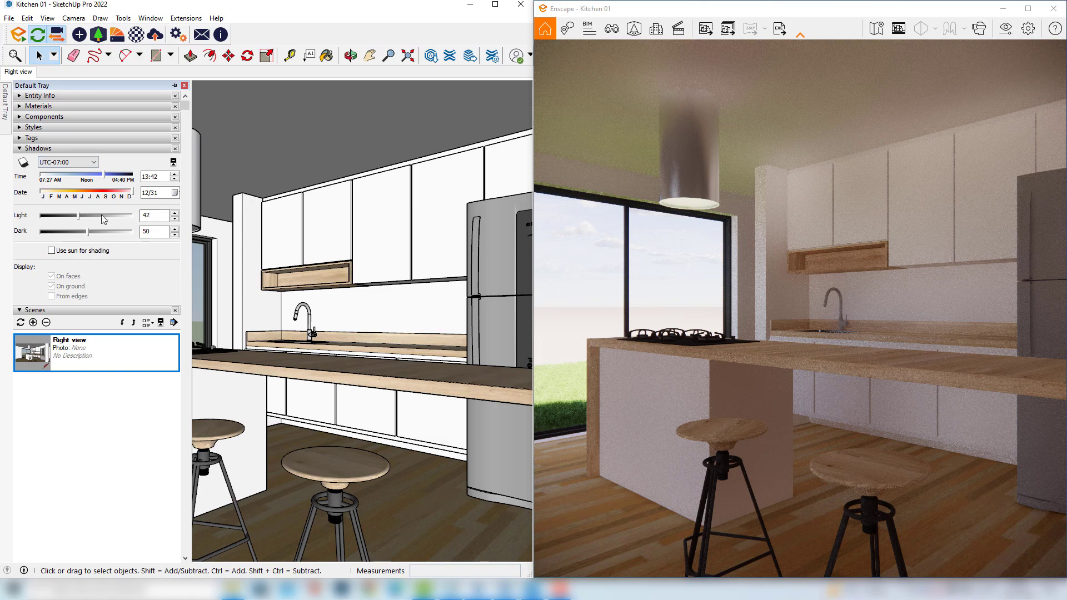
pyautogui.moveTo(103, 178); pyautogui.dragTo(61, 178)
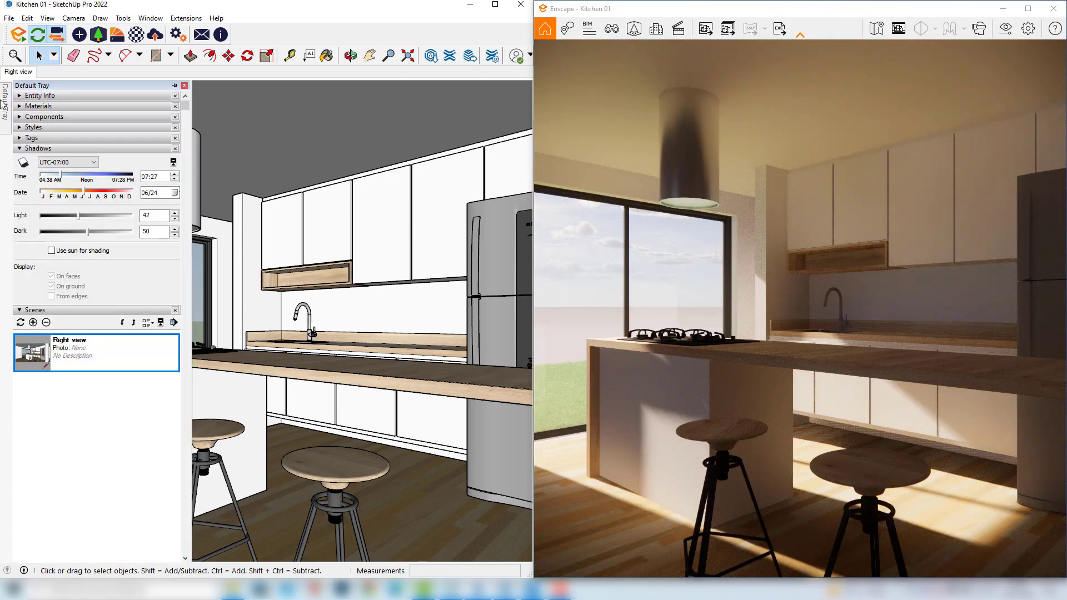
pyautogui.moveTo(61, 177); pyautogui.dragTo(57, 177)
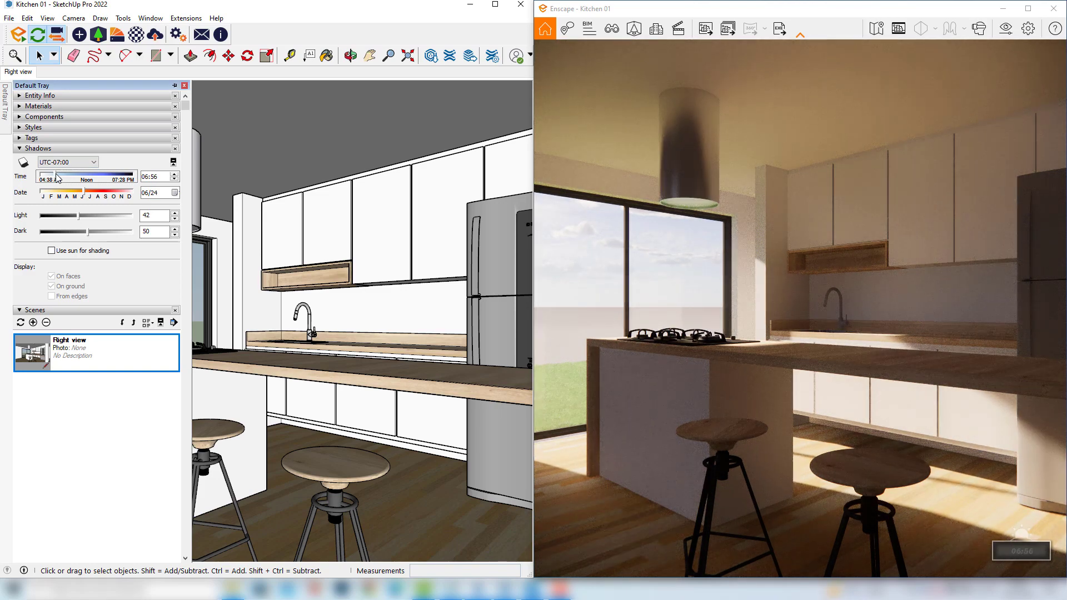
pyautogui.moveTo(57, 177); pyautogui.dragTo(54, 177)
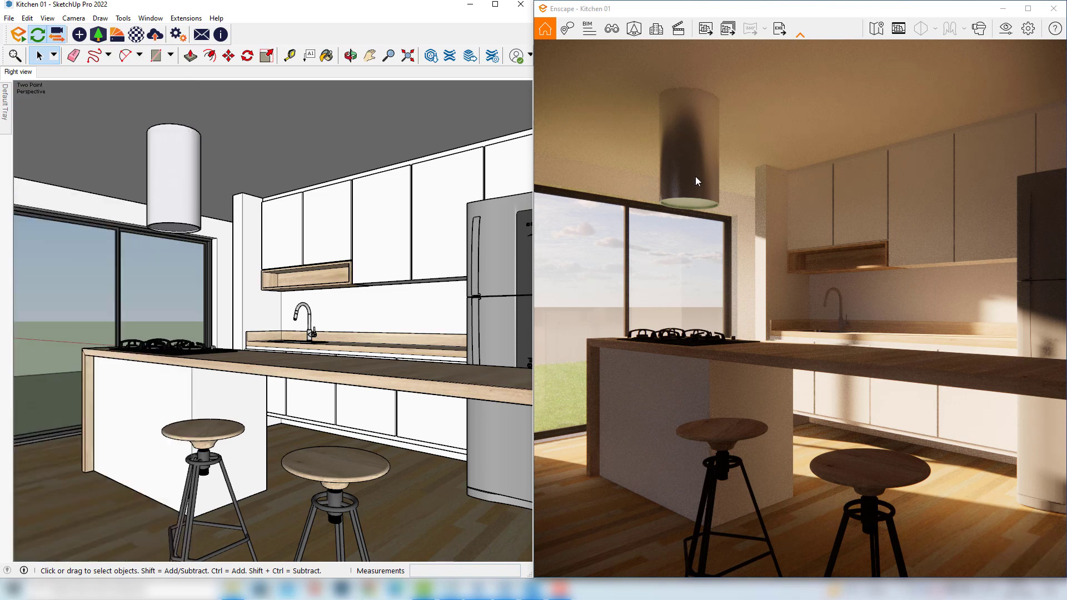
pyautogui.moveTo(4, 94)
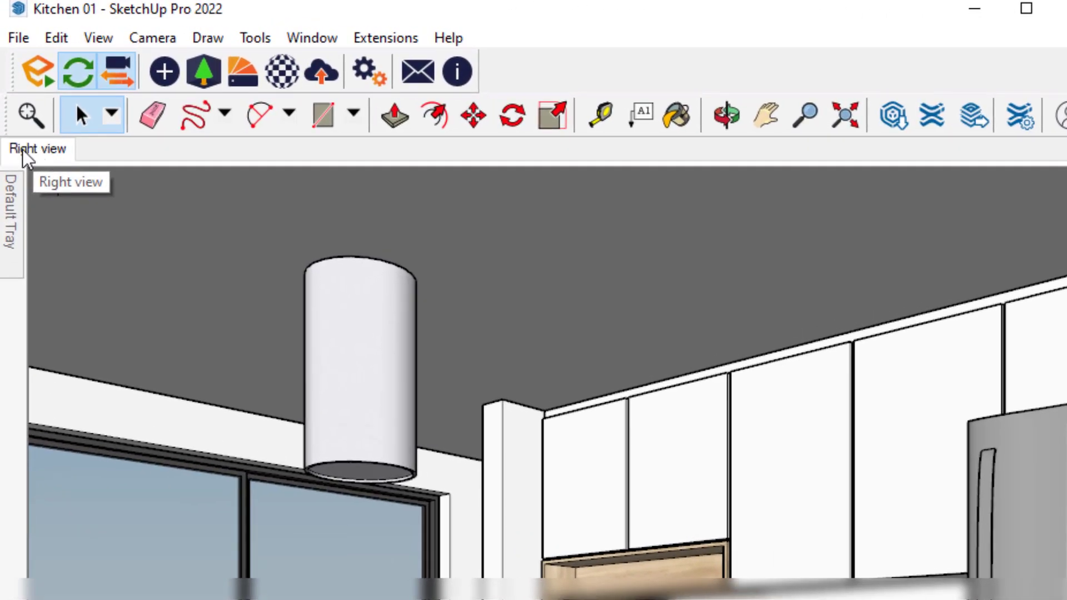
# Update the Right view scene with the dawn sun, then orbit away and restore that scene.
pyautogui.rightClick(35, 149)
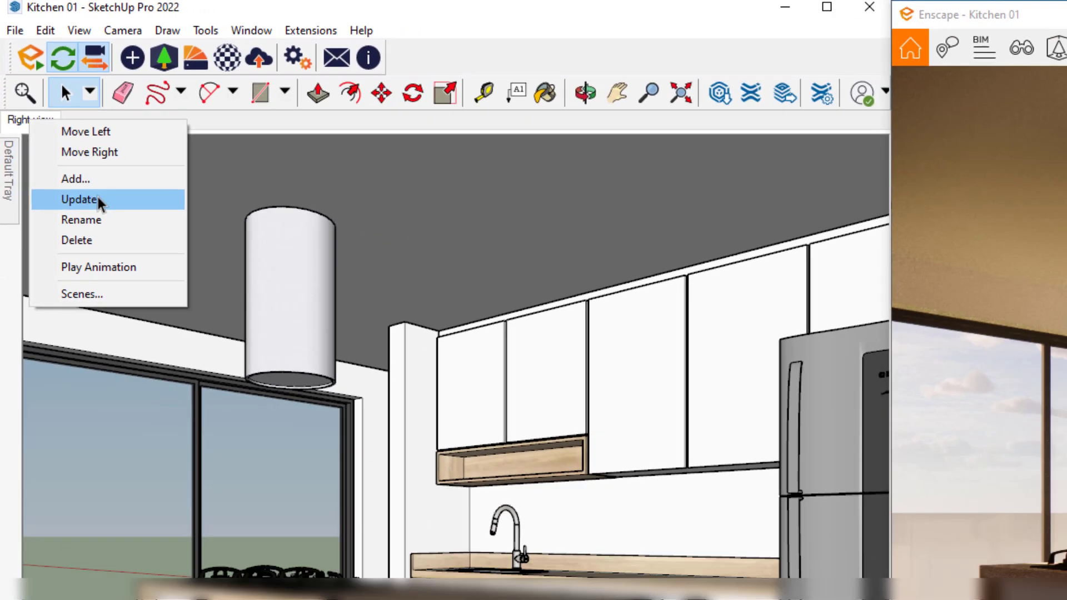
pyautogui.click(112, 250)
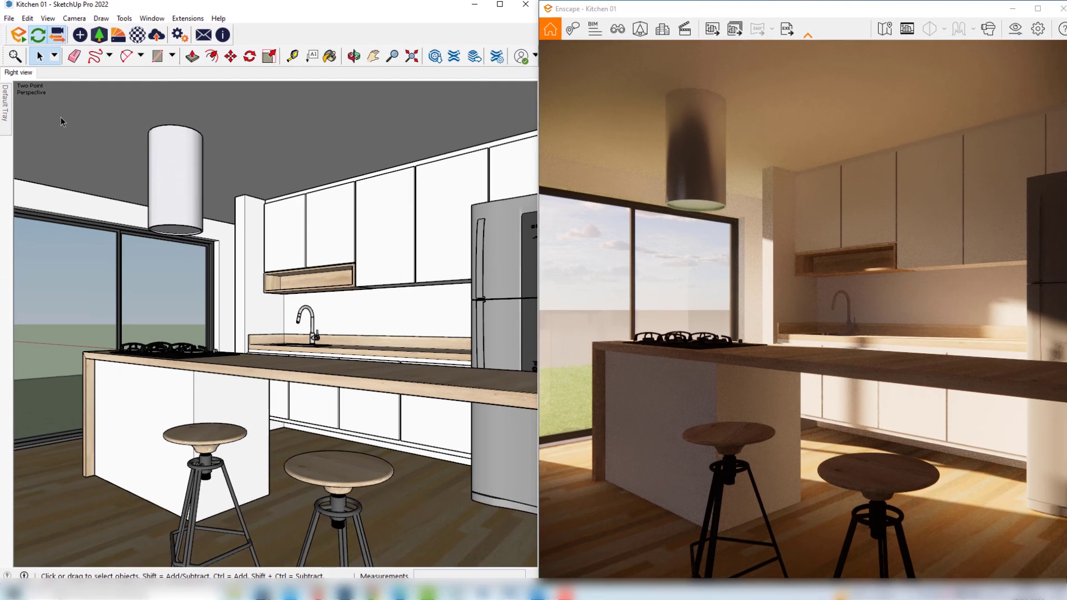
pyautogui.moveTo(381, 305)
pyautogui.mouseDown(button='middle')
pyautogui.moveTo(267, 345)
pyautogui.moveTo(325, 331)
pyautogui.moveTo(367, 278)
pyautogui.mouseUp(button='middle')
pyautogui.moveTo(6, 99)
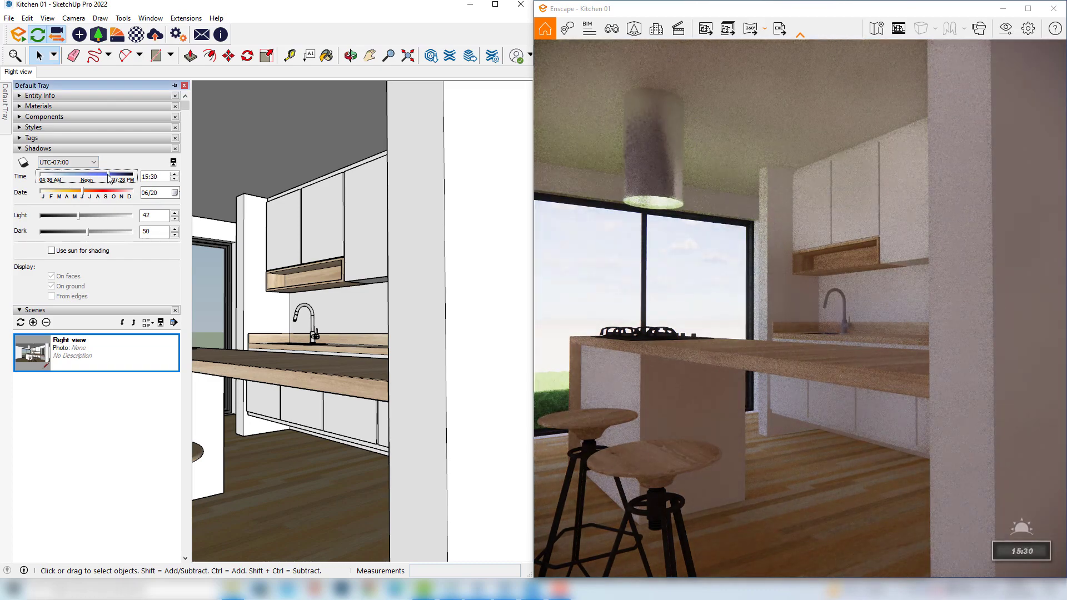
pyautogui.click(19, 72)
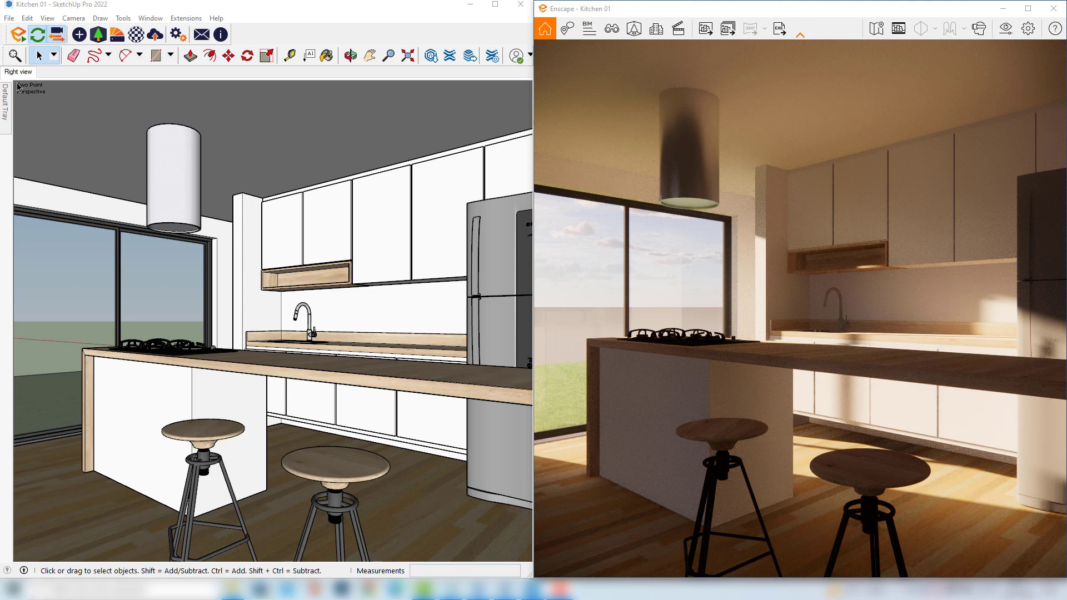
# Locate the Visual Settings eye icon on the Enscape toolbar.
pyautogui.moveTo(5, 97)
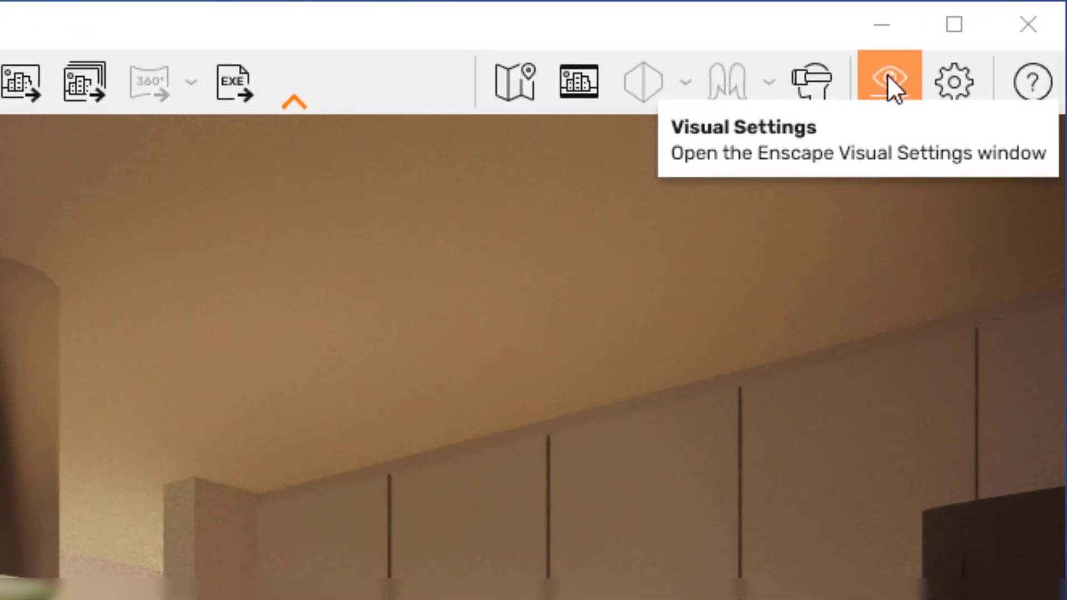
# Open Enscape Visual Settings, move the window off the render, and raise Exposure to 71%.
pyautogui.click(888, 78)
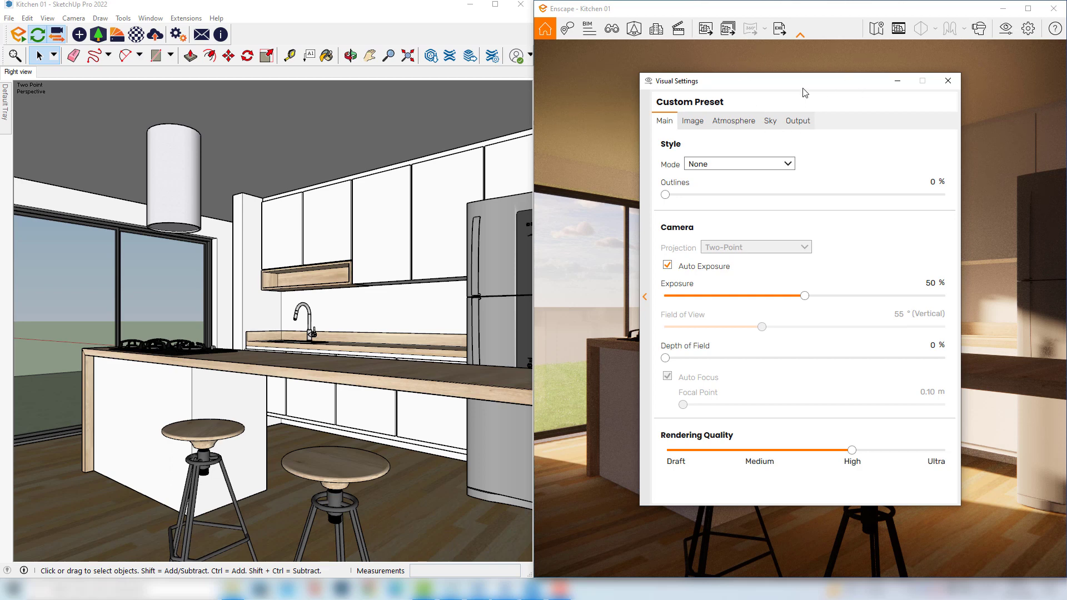
pyautogui.moveTo(804, 92)
pyautogui.mouseDown()
pyautogui.moveTo(527, 92)
pyautogui.moveTo(281, 55)
pyautogui.moveTo(289, 61)
pyautogui.mouseUp()
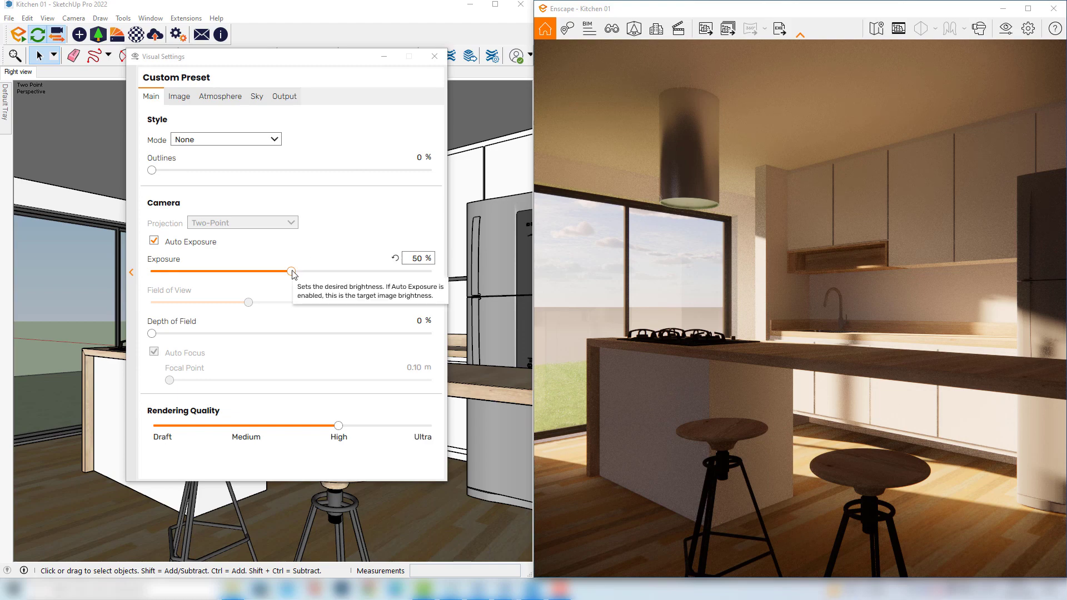
pyautogui.moveTo(293, 275); pyautogui.dragTo(351, 271)
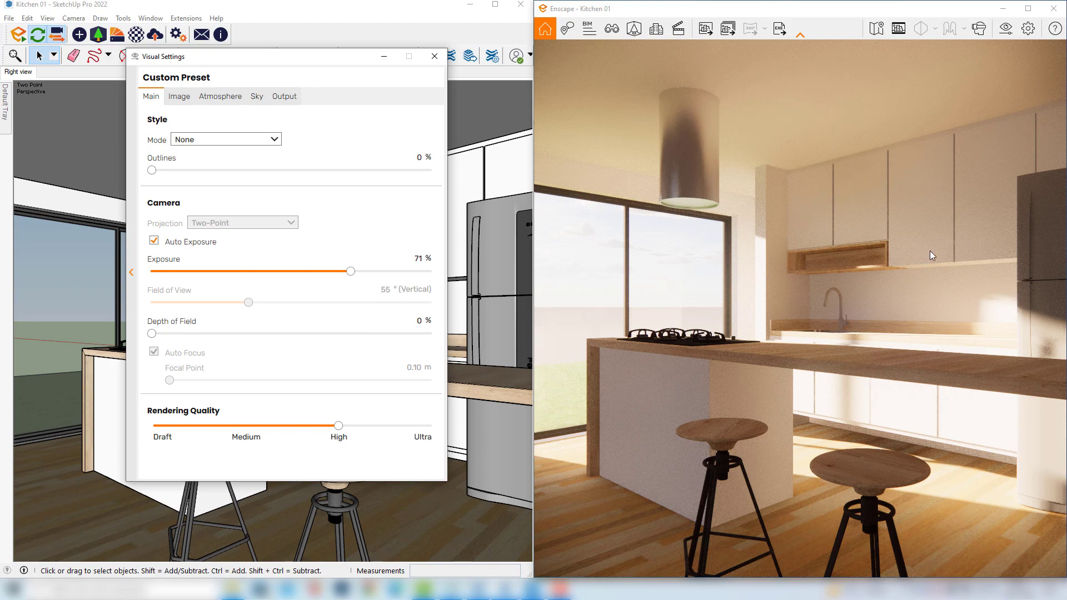
# On the Image tab, lower Highlights to -62% and raise Shadows to 73%.
pyautogui.click(180, 102)
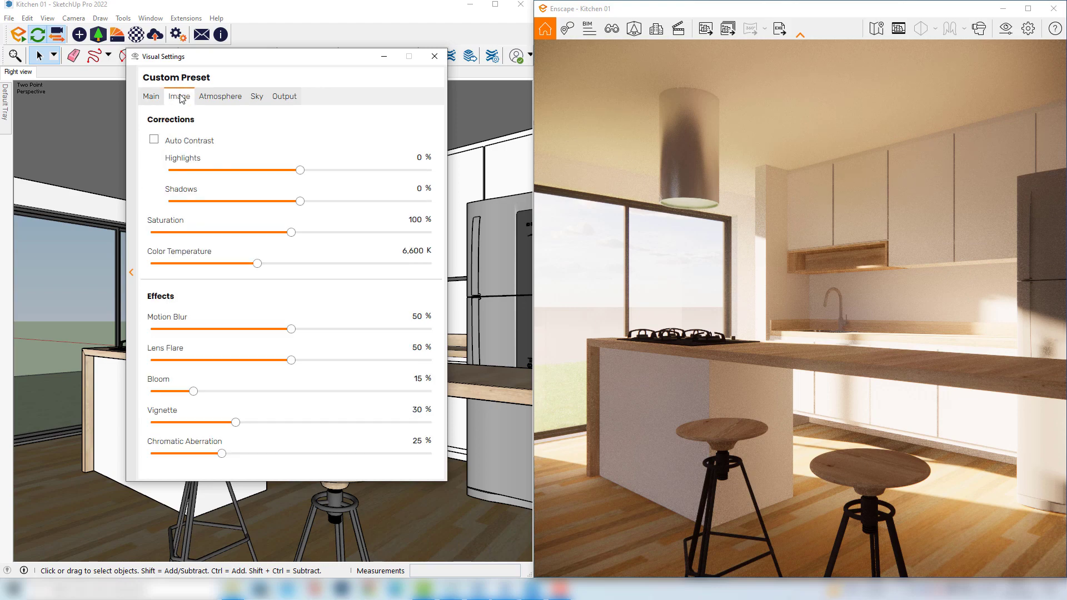
pyautogui.moveTo(206, 161)
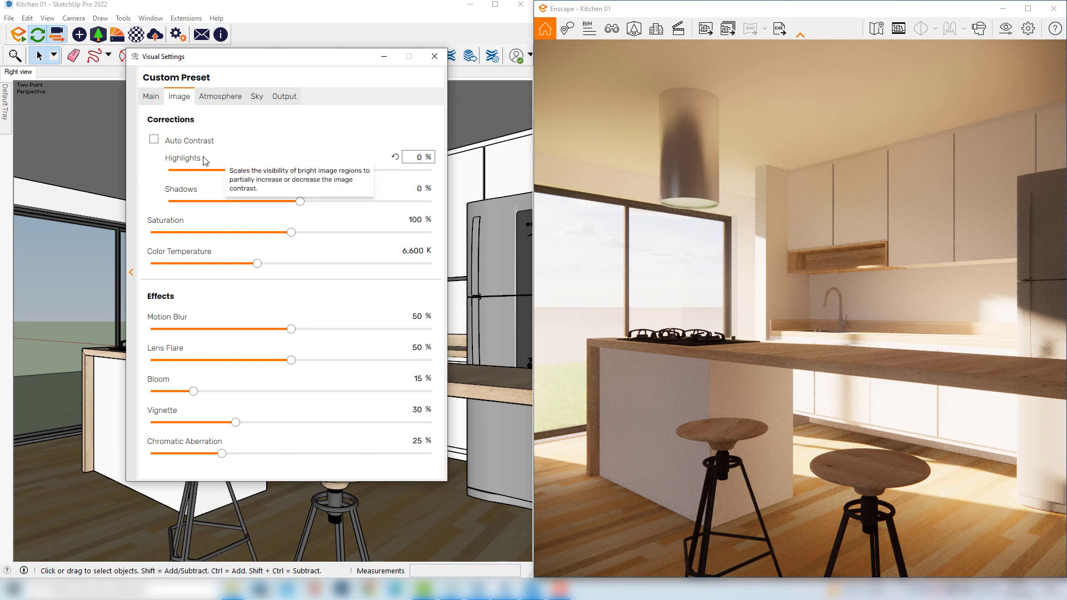
pyautogui.moveTo(300, 170); pyautogui.dragTo(220, 174)
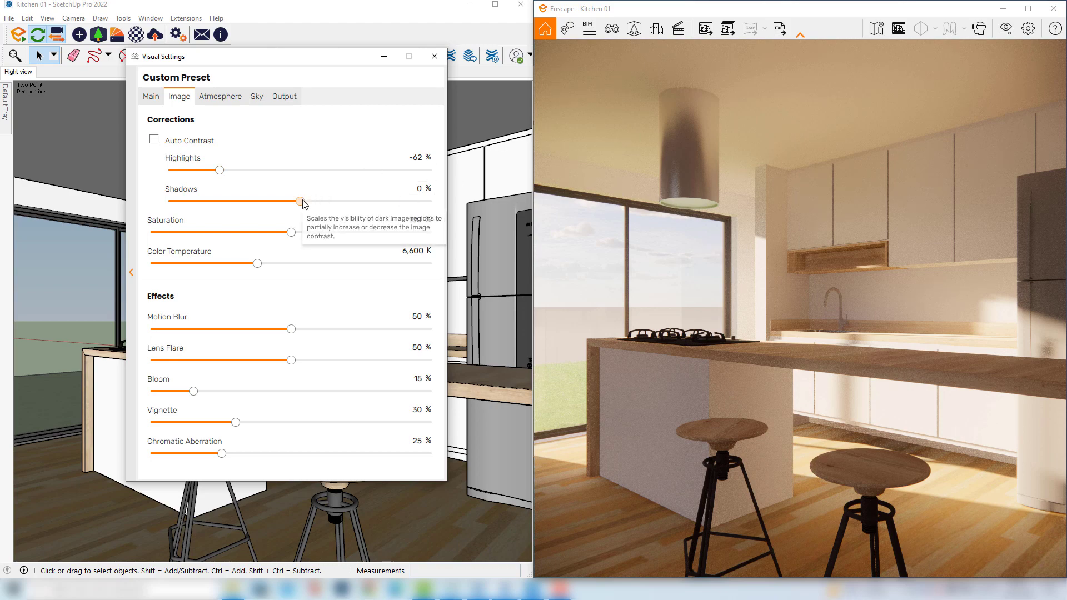
pyautogui.moveTo(303, 204); pyautogui.dragTo(398, 205)
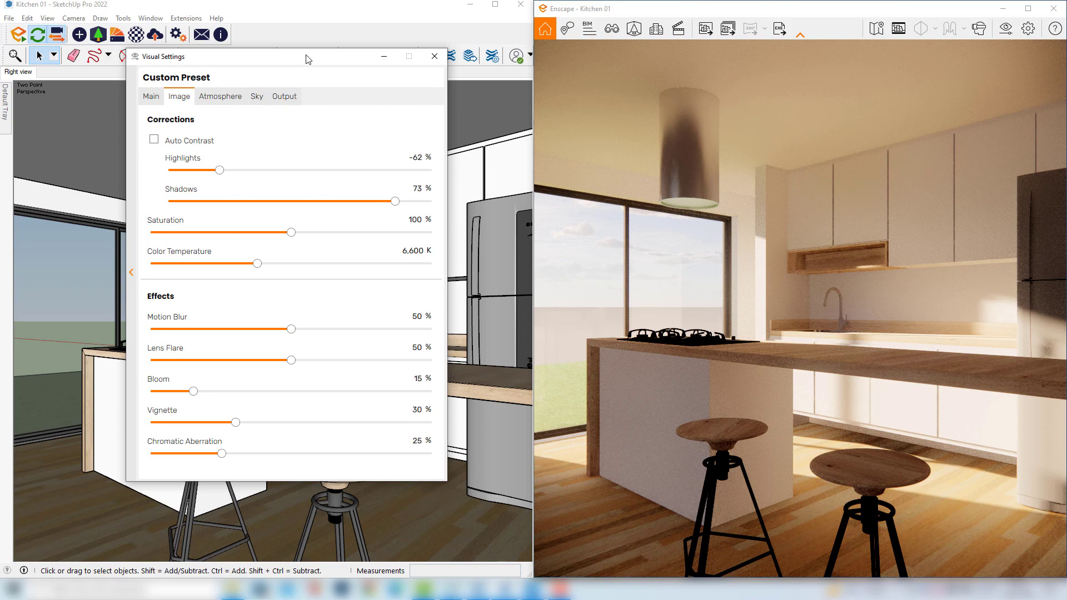
pyautogui.click(153, 98)
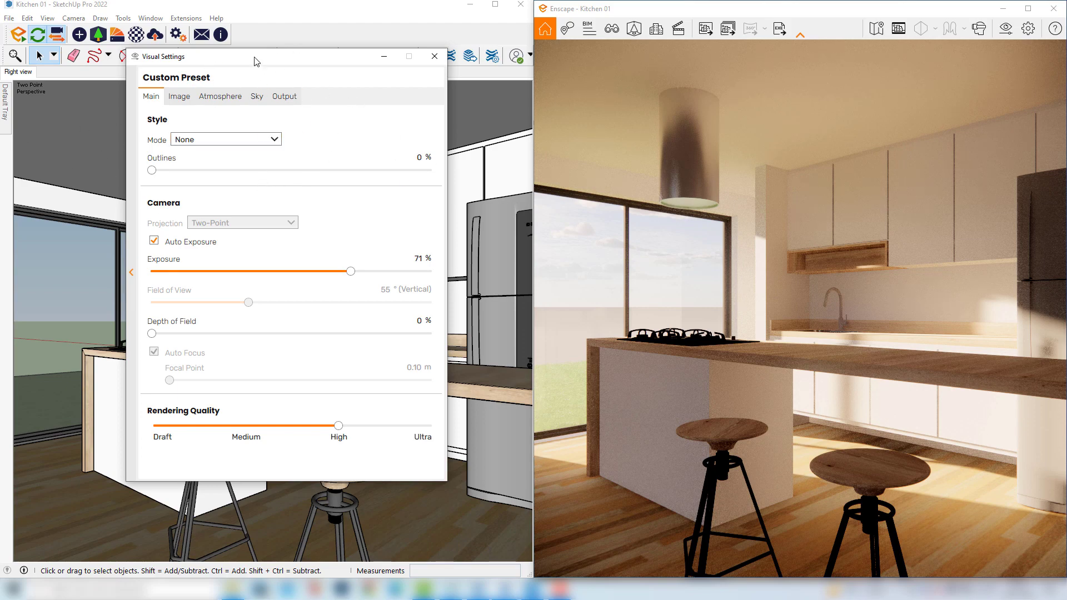
pyautogui.moveTo(256, 59); pyautogui.dragTo(254, 61)
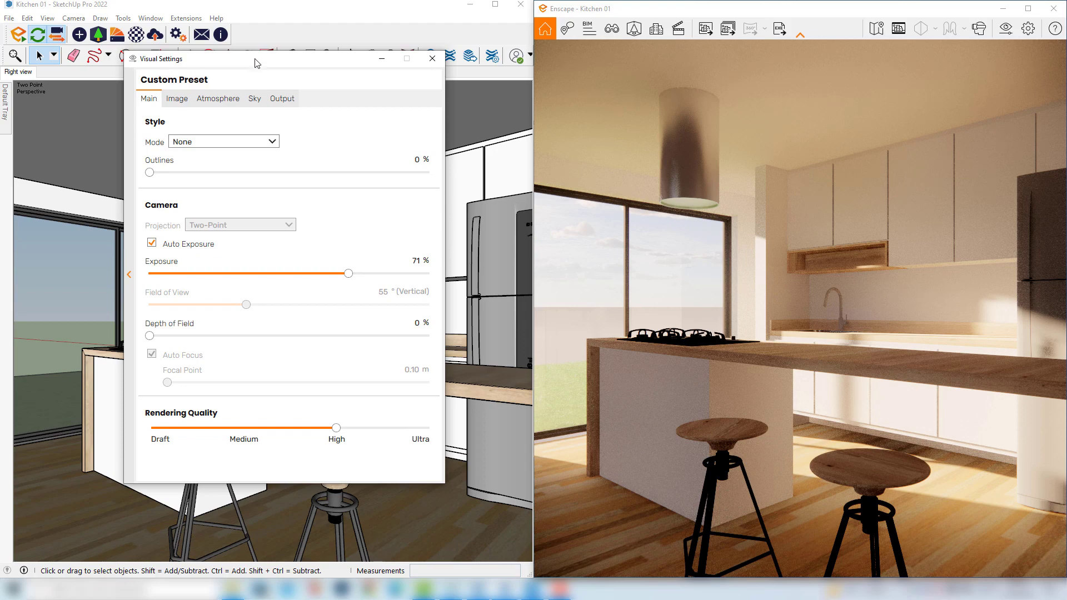